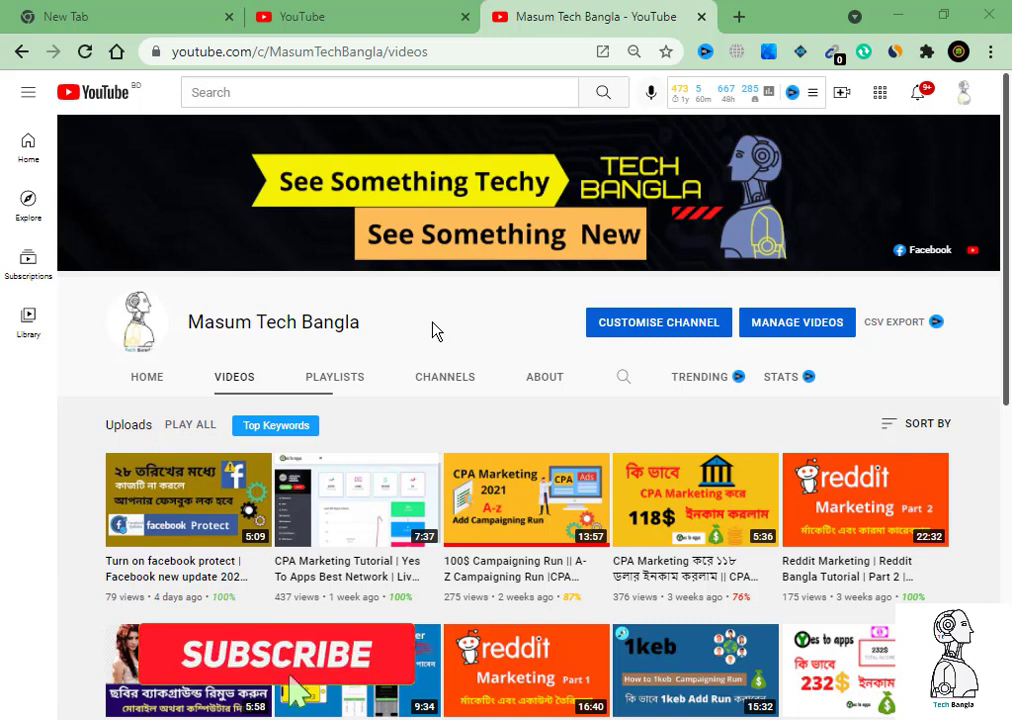
- Open the Gmail inbox in its own browser tab and close the leftover blank tab
{"action": "left_click", "coordinate": [737, 18]}
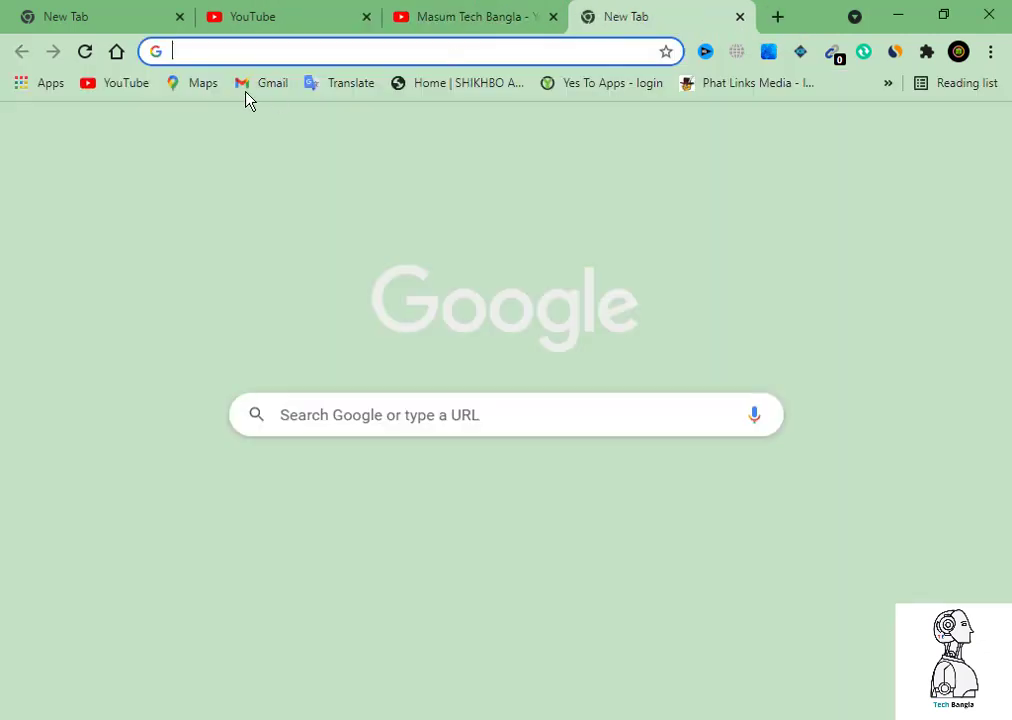
{"action": "right_click", "coordinate": [255, 85]}
{"action": "left_click", "coordinate": [292, 96]}
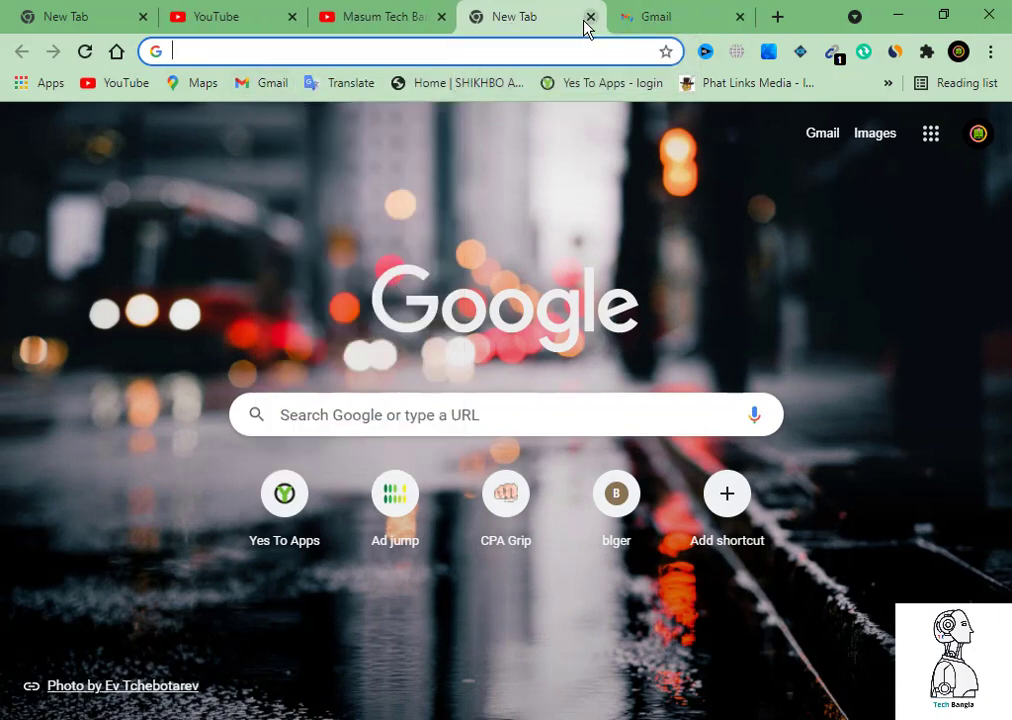
{"action": "left_click", "coordinate": [589, 19]}
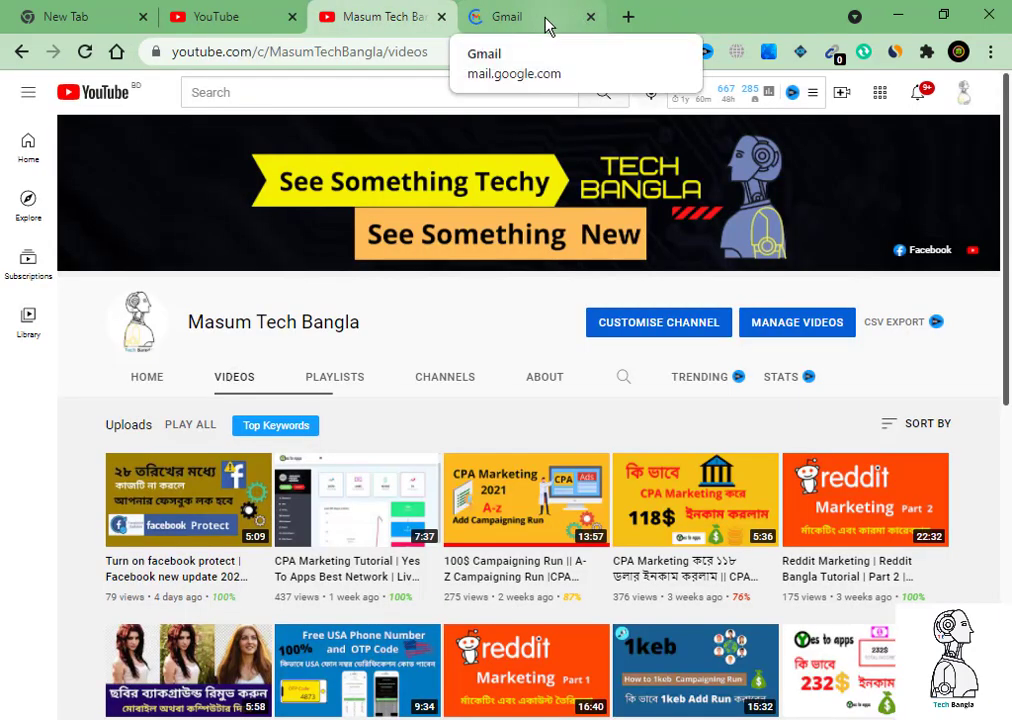
{"action": "left_click", "coordinate": [511, 20]}
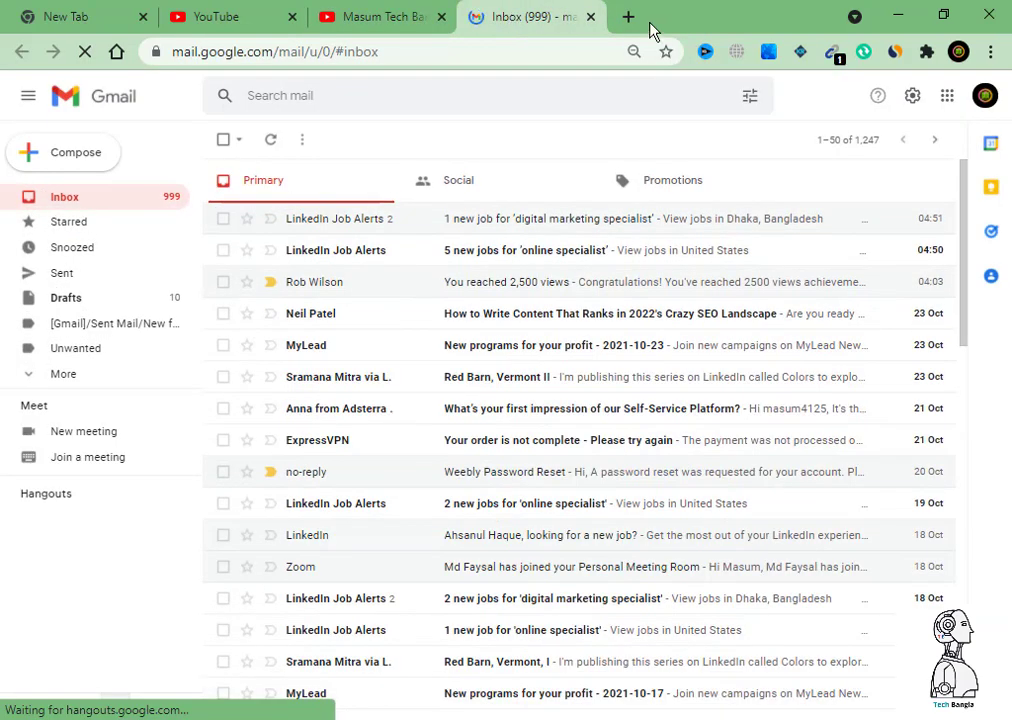
- Search Google for "adworkmedia" in a new browser tab
{"action": "left_click", "coordinate": [635, 22]}
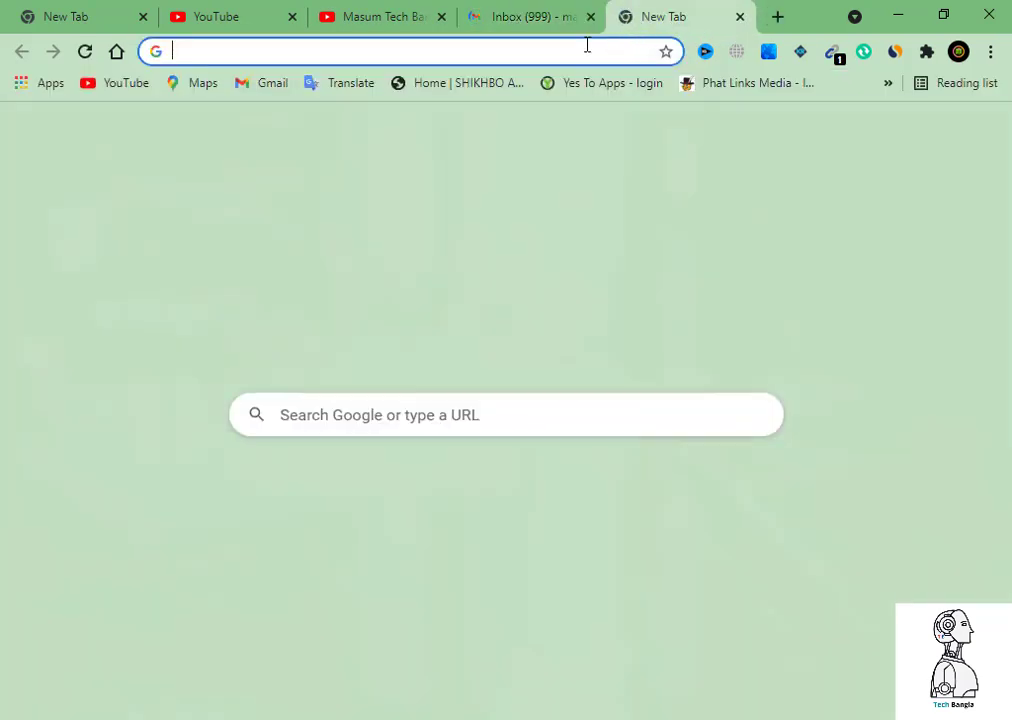
{"action": "left_click", "coordinate": [568, 49]}
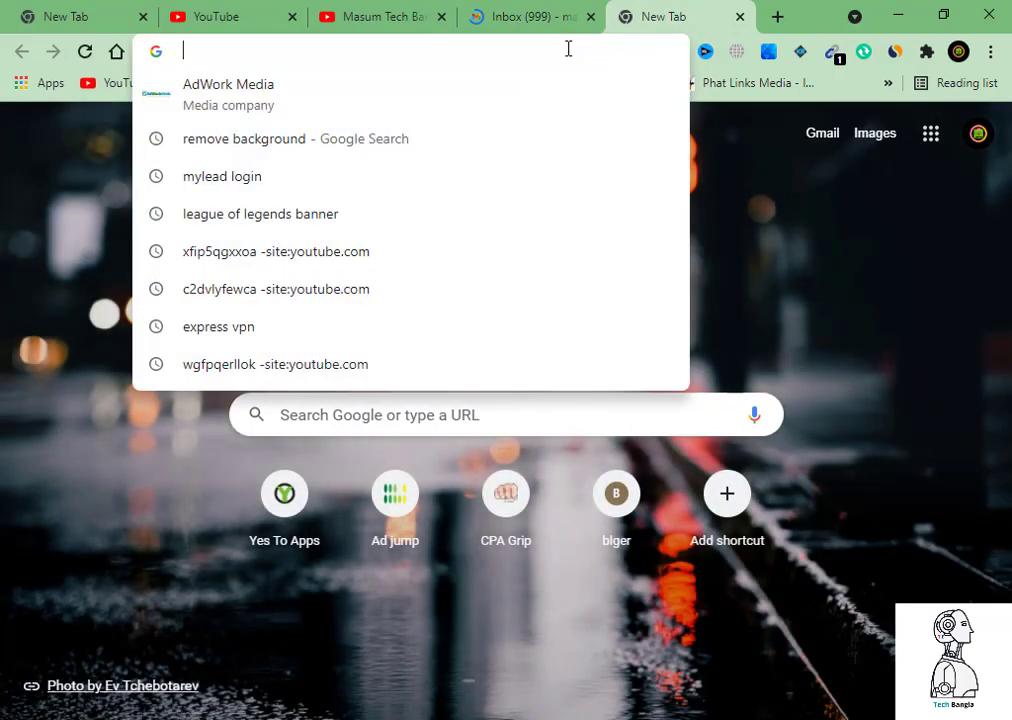
{"action": "type", "text": "adworkmedia"}
{"action": "left_click", "coordinate": [250, 100]}
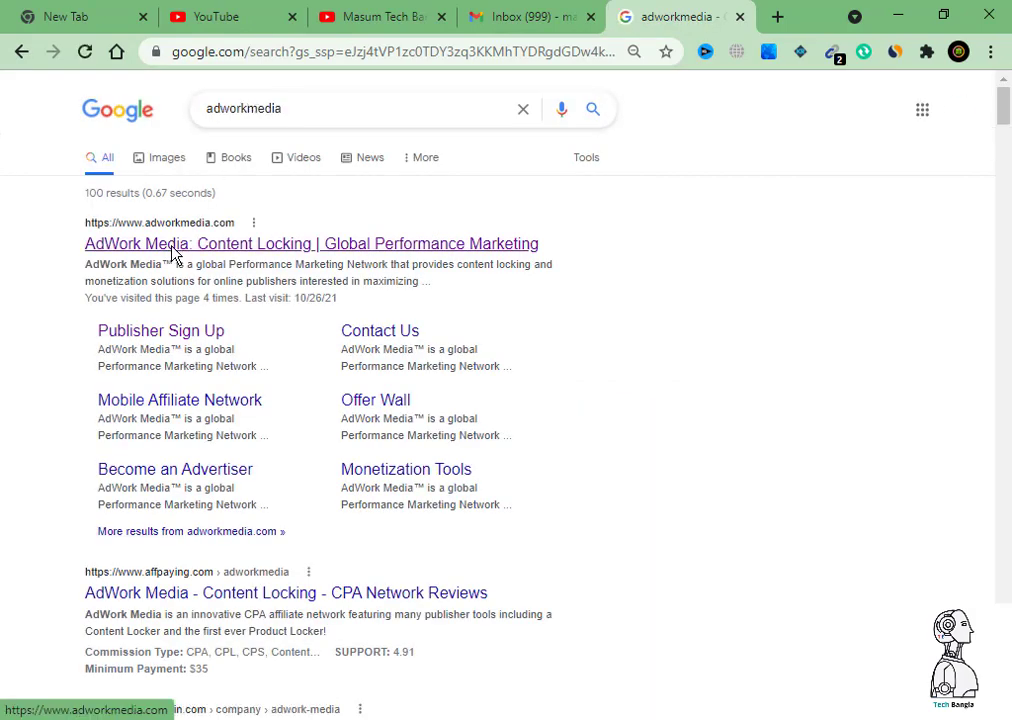
- Try to load the AdWork Media homepage from the first search result in a separate tab, reload it, and close that tab
{"action": "right_click", "coordinate": [172, 250]}
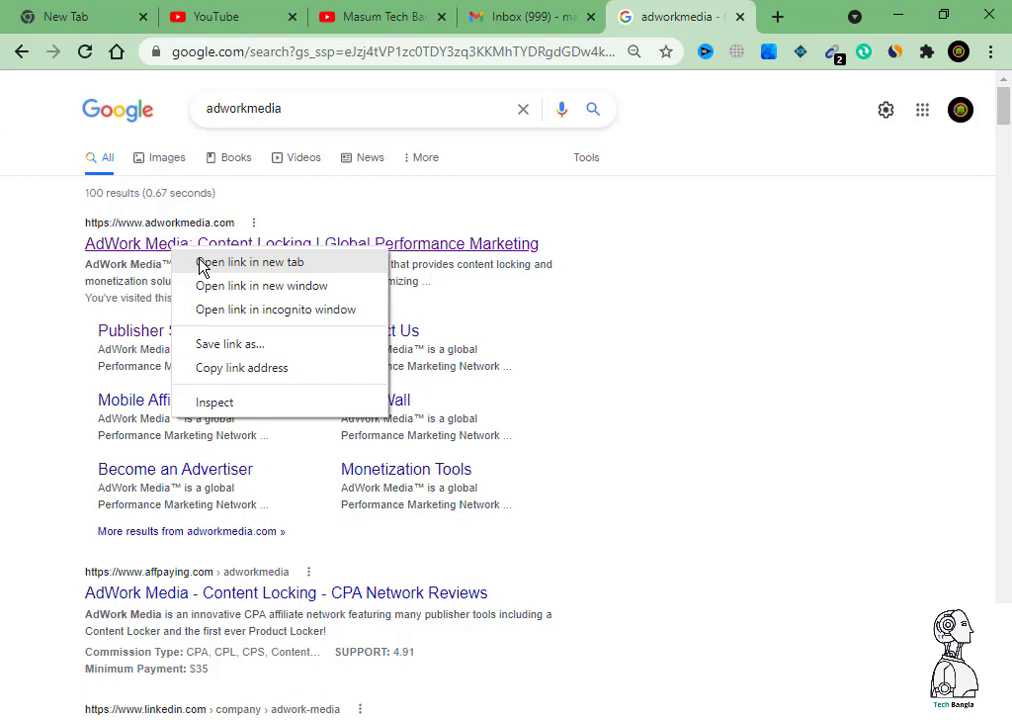
{"action": "left_click", "coordinate": [203, 264]}
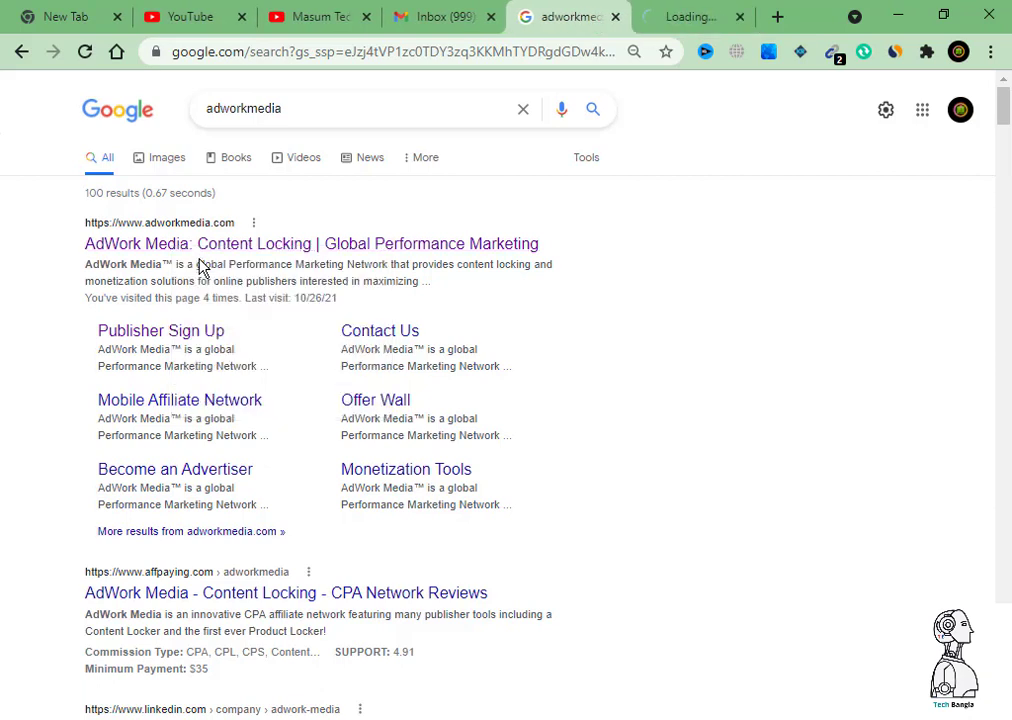
{"action": "left_click", "coordinate": [688, 20]}
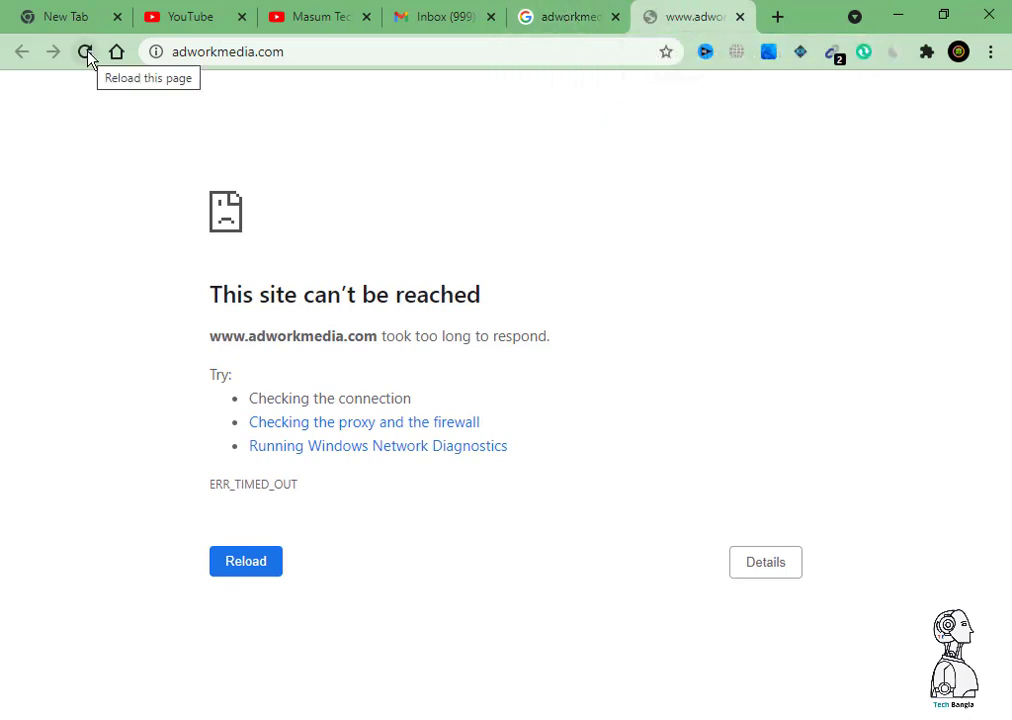
{"action": "left_click", "coordinate": [86, 52]}
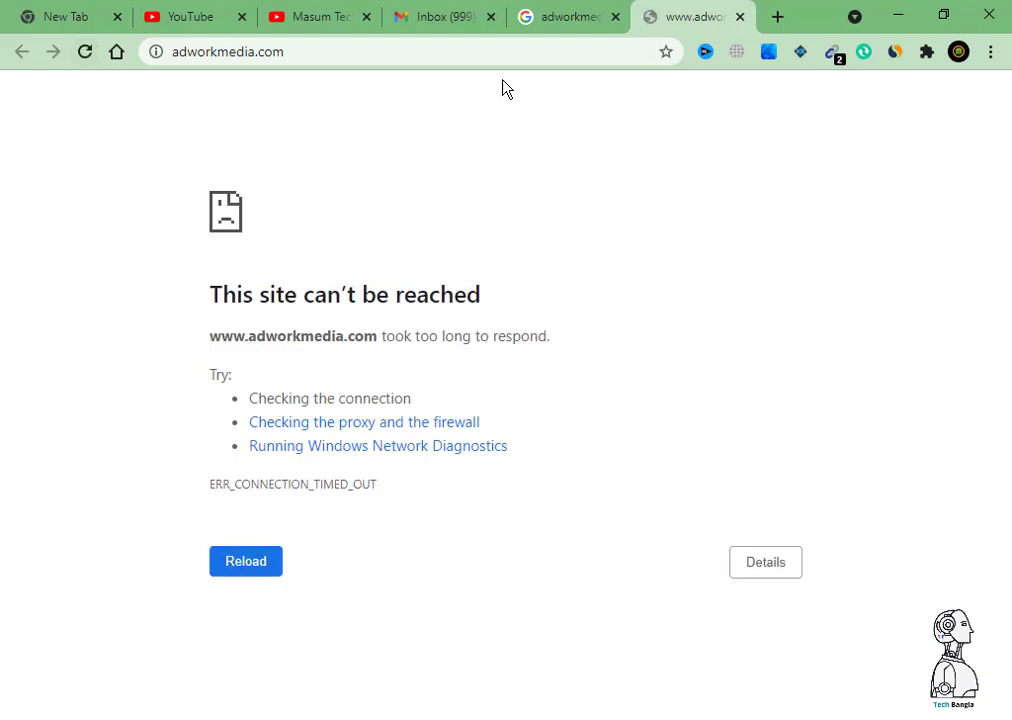
{"action": "left_click", "coordinate": [440, 17]}
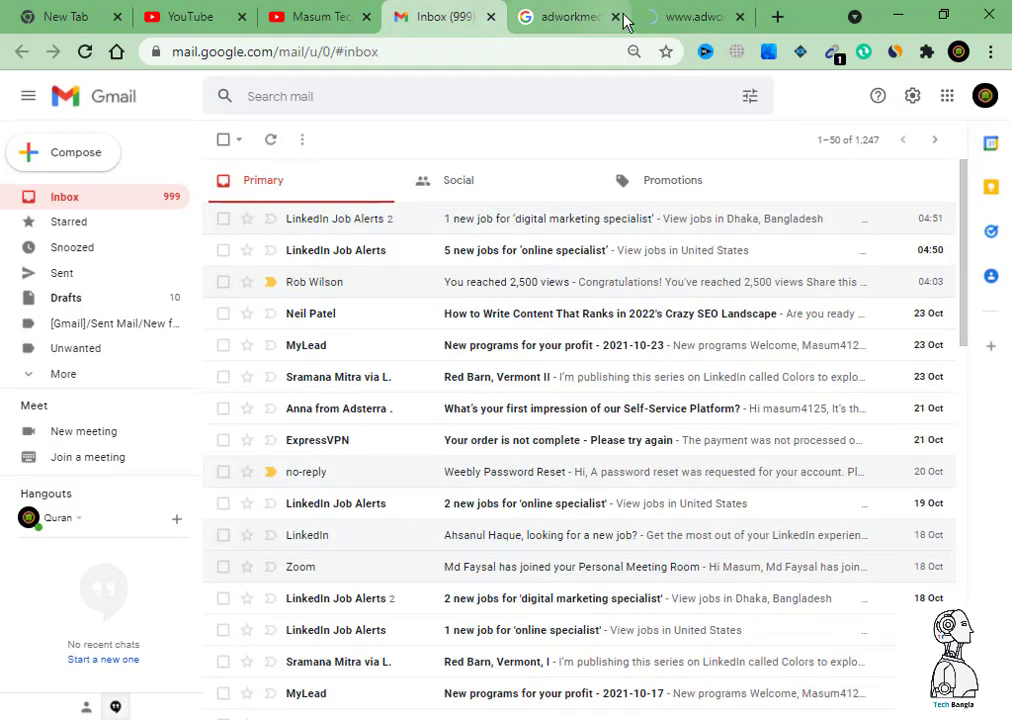
{"action": "left_click", "coordinate": [684, 21]}
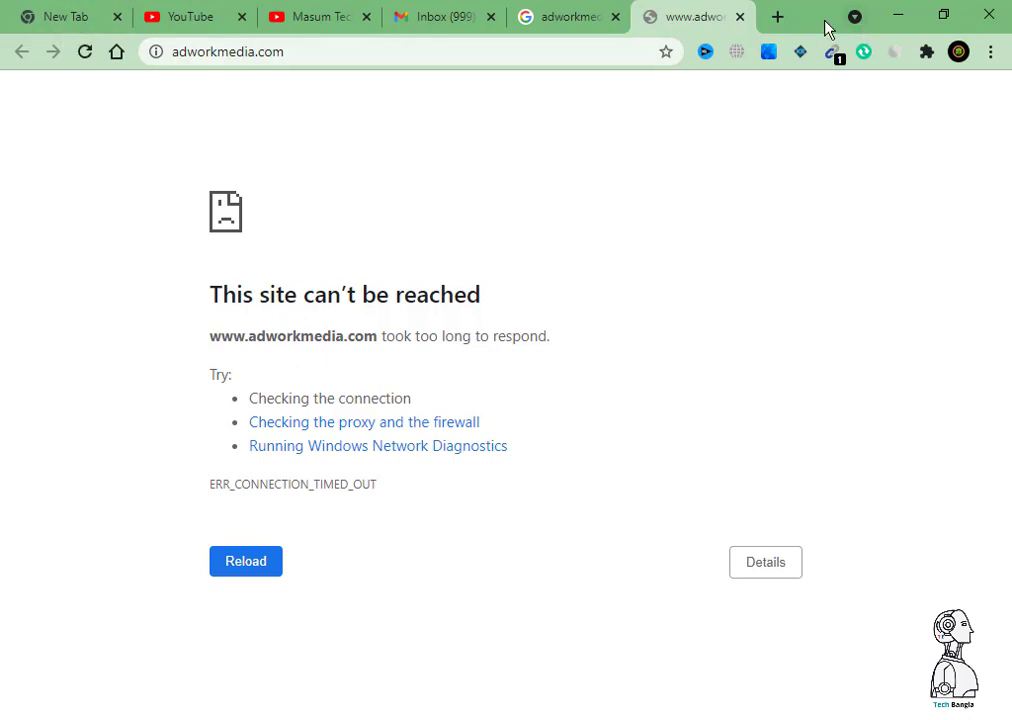
{"action": "left_click", "coordinate": [740, 17]}
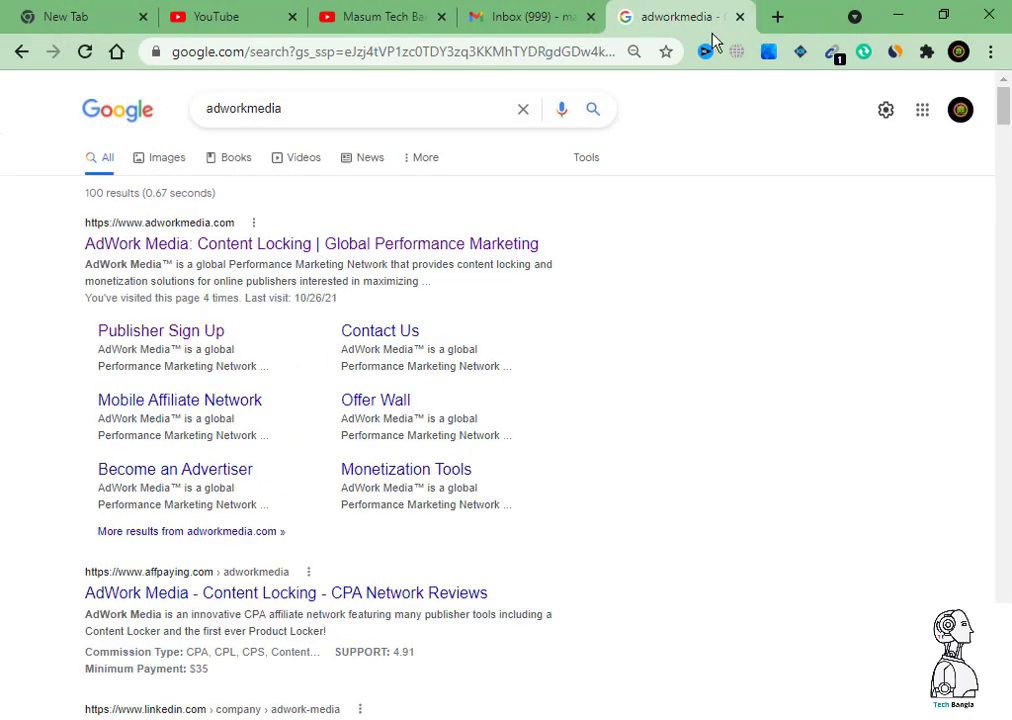
- Open the AdWork Media homepage result in a new tab again and switch to that tab
{"action": "right_click", "coordinate": [272, 244]}
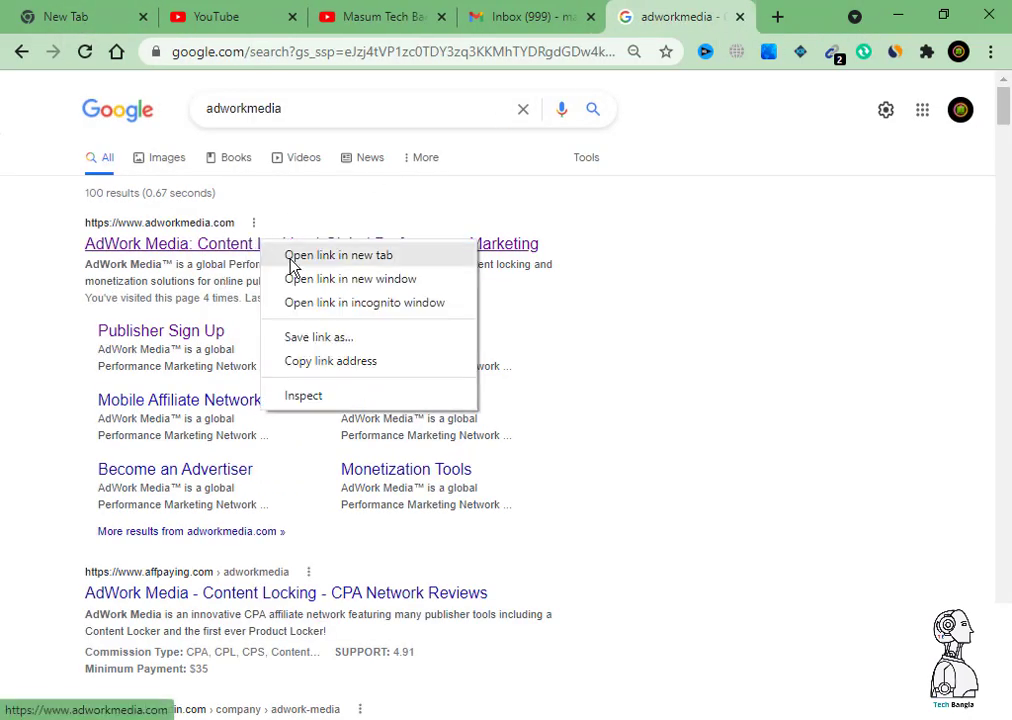
{"action": "left_click", "coordinate": [291, 259]}
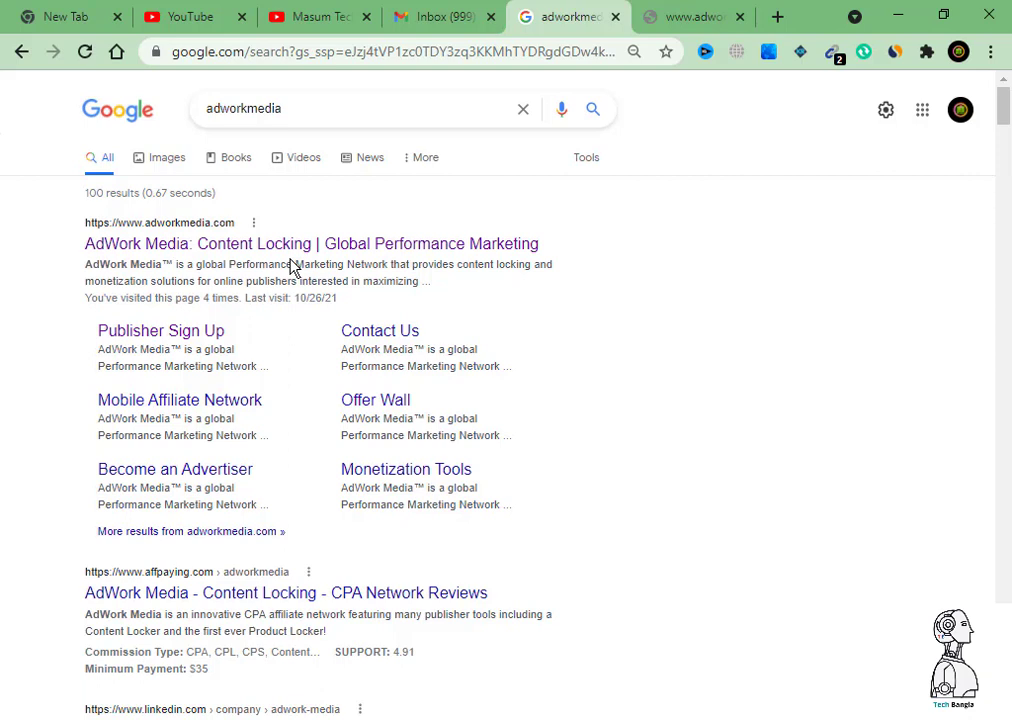
{"action": "left_click", "coordinate": [718, 17]}
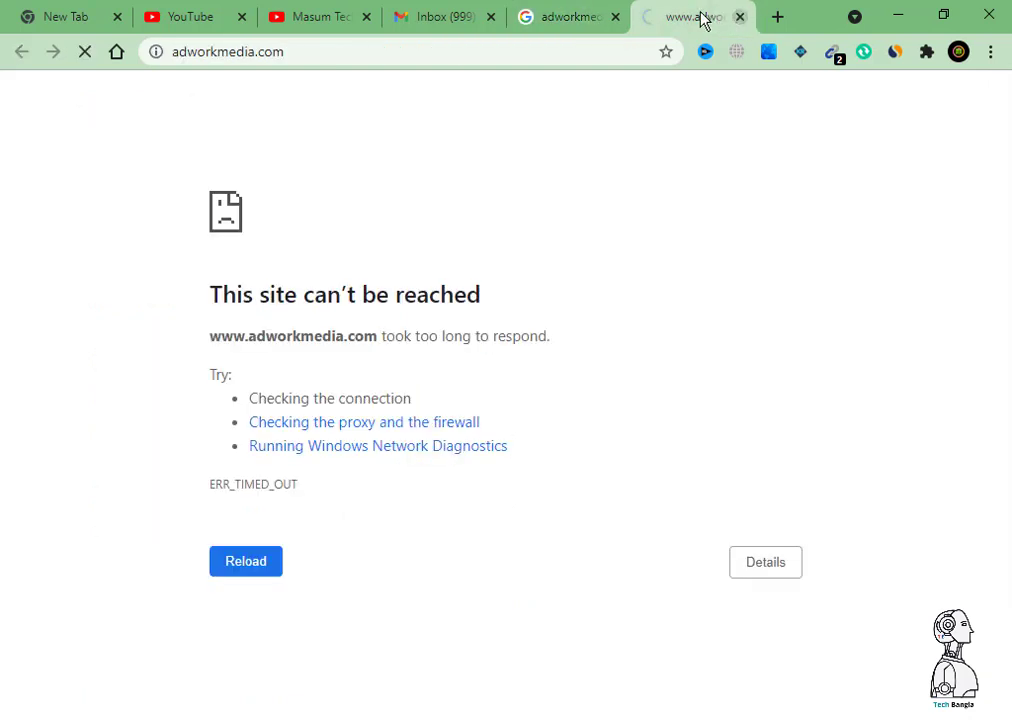
{"action": "left_click", "coordinate": [448, 20]}
{"action": "left_click", "coordinate": [339, 18]}
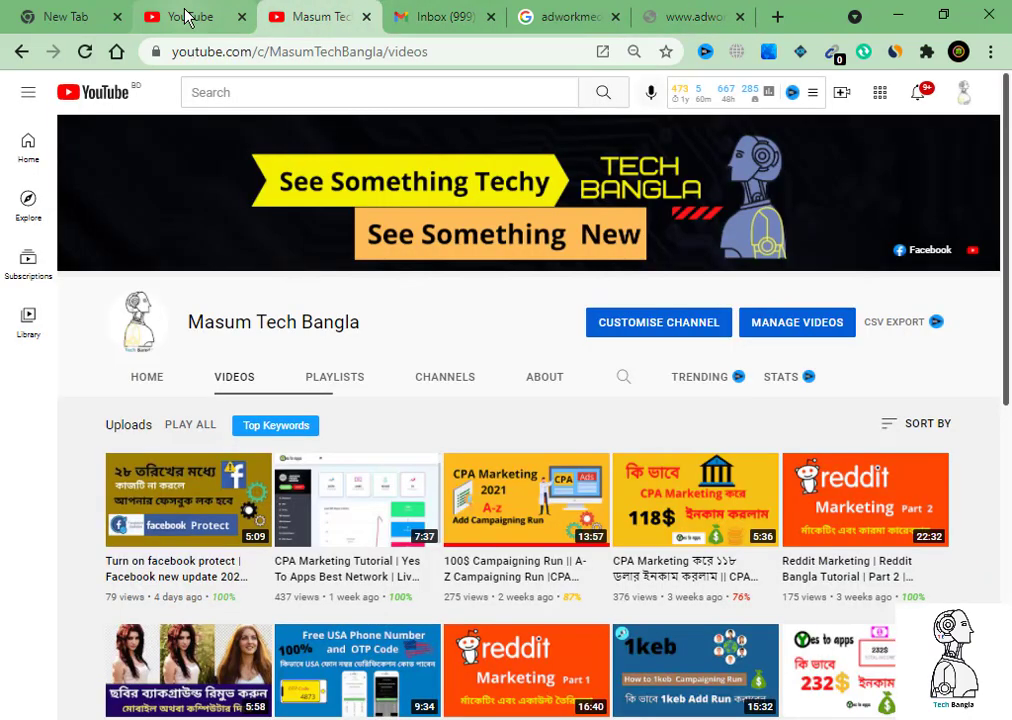
{"action": "left_click", "coordinate": [185, 16]}
{"action": "left_click", "coordinate": [268, 22]}
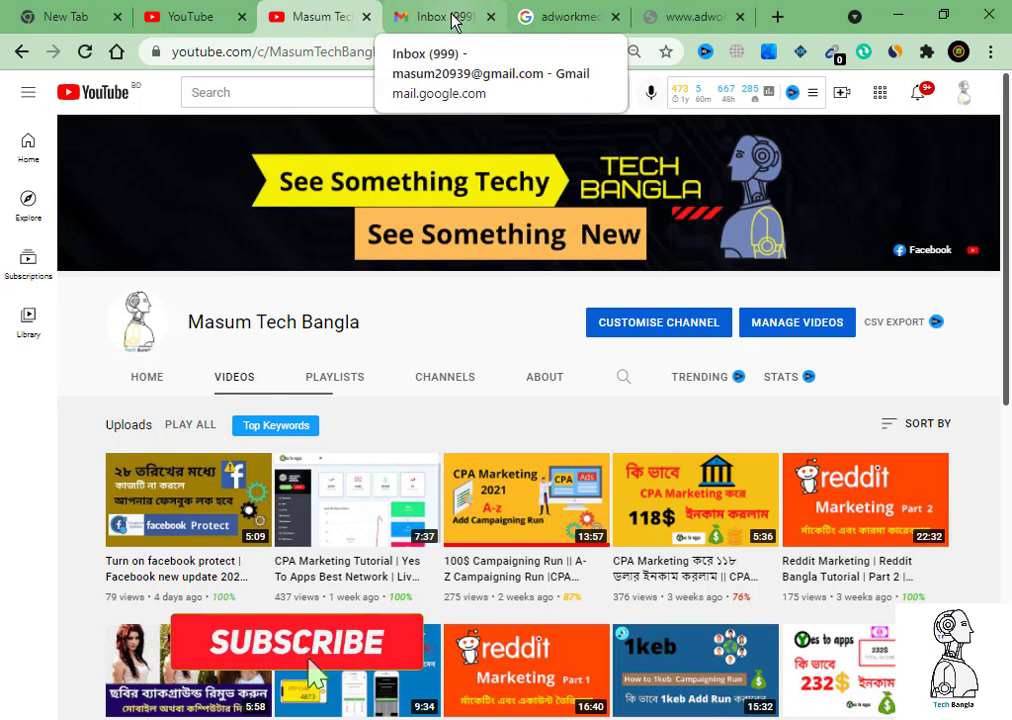
- Return to the adworkmedia.com page and check the computer's Wi-Fi connection status
{"action": "left_click", "coordinate": [678, 16]}
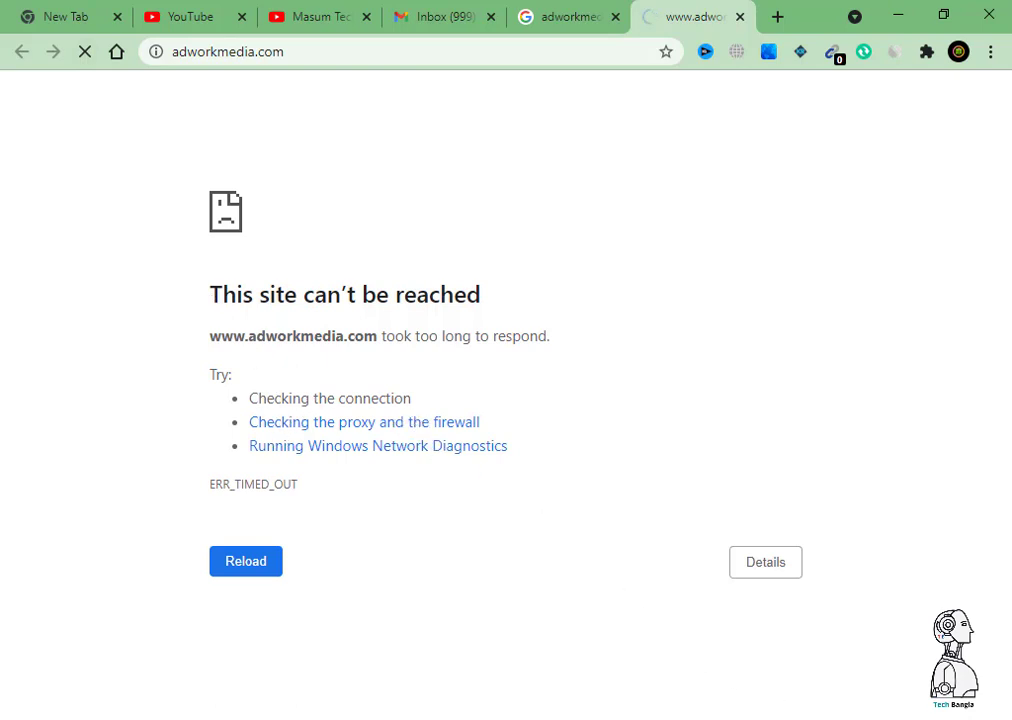
{"action": "left_click", "coordinate": [866, 719]}
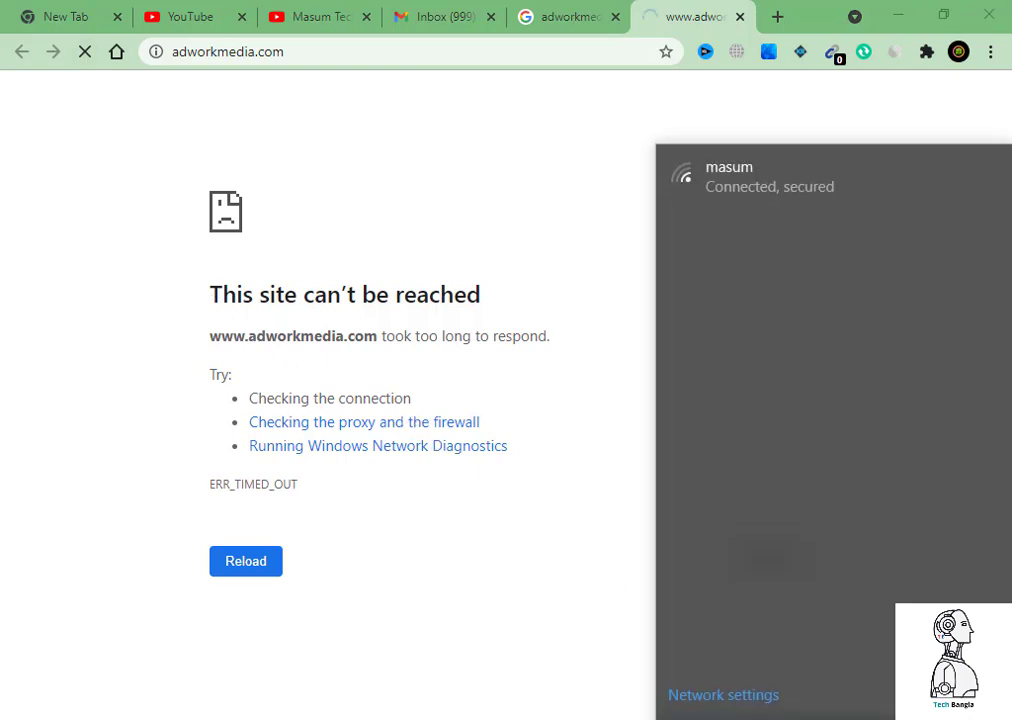
{"action": "left_click", "coordinate": [620, 548]}
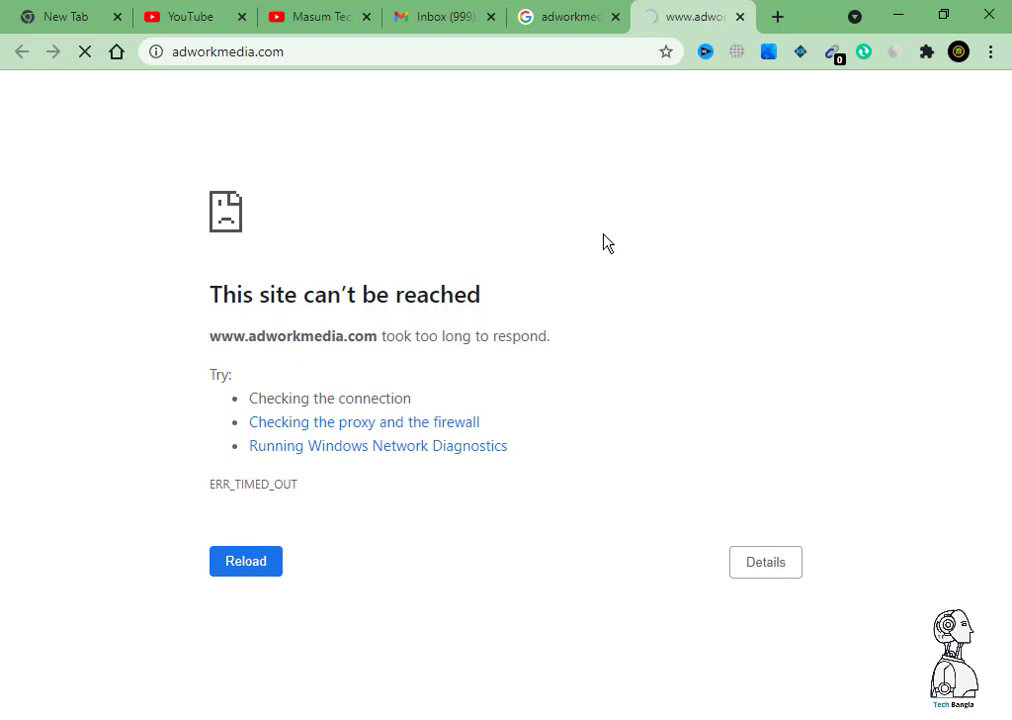
{"action": "left_click", "coordinate": [327, 25]}
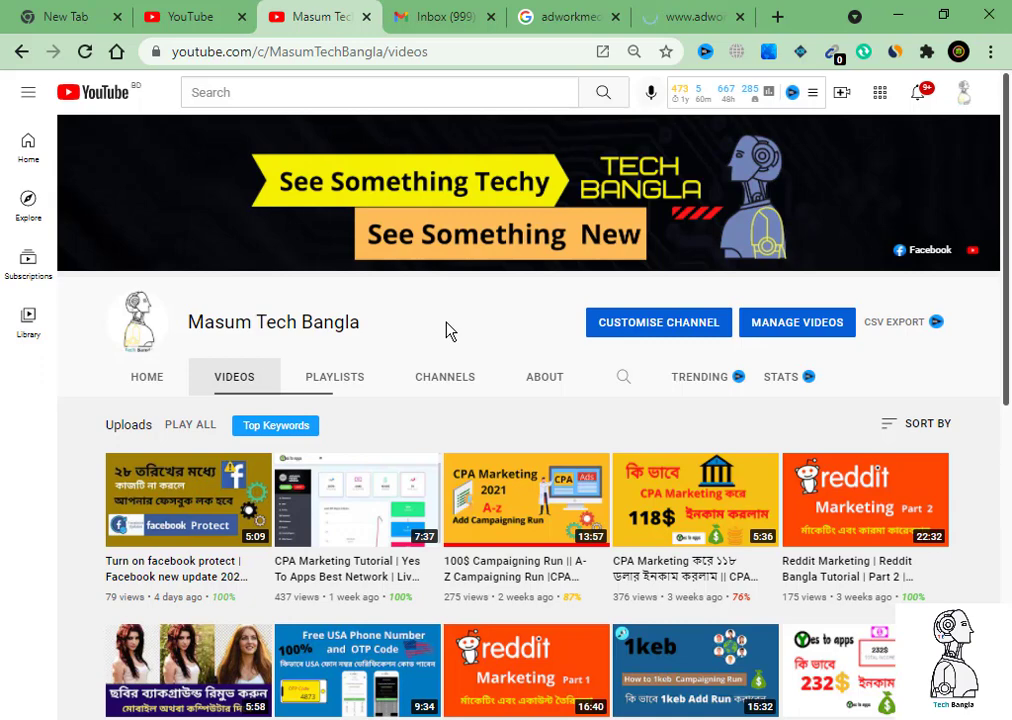
{"action": "scroll", "coordinate": [447, 331], "scroll_direction": "down", "scroll_amount": 1}
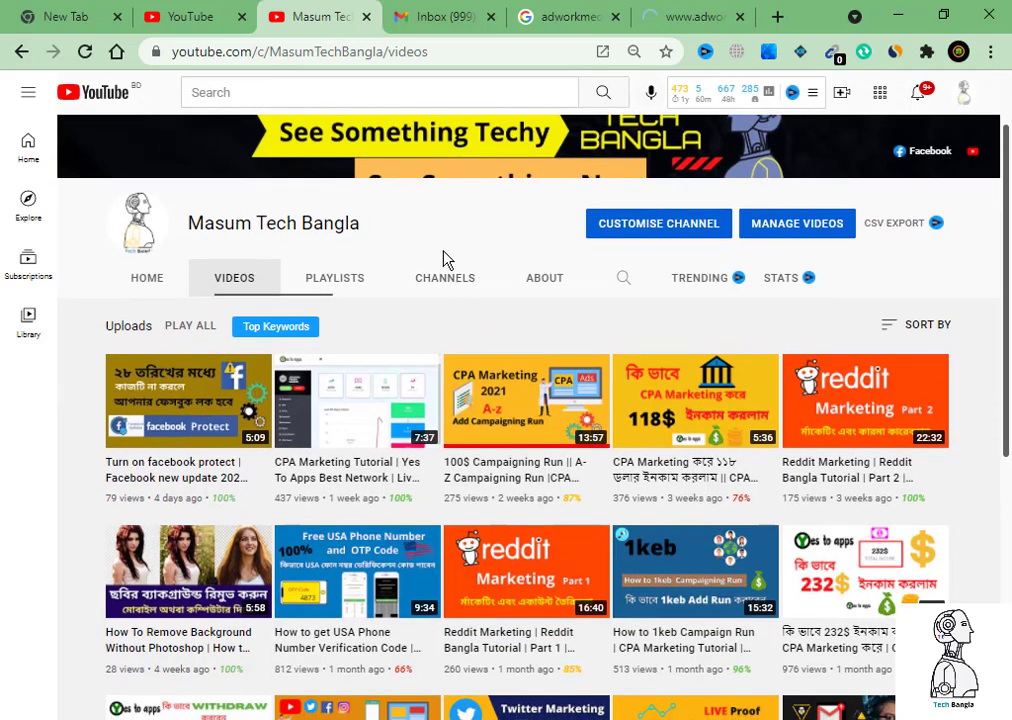
{"action": "scroll", "coordinate": [440, 280], "scroll_direction": "up", "scroll_amount": 1}
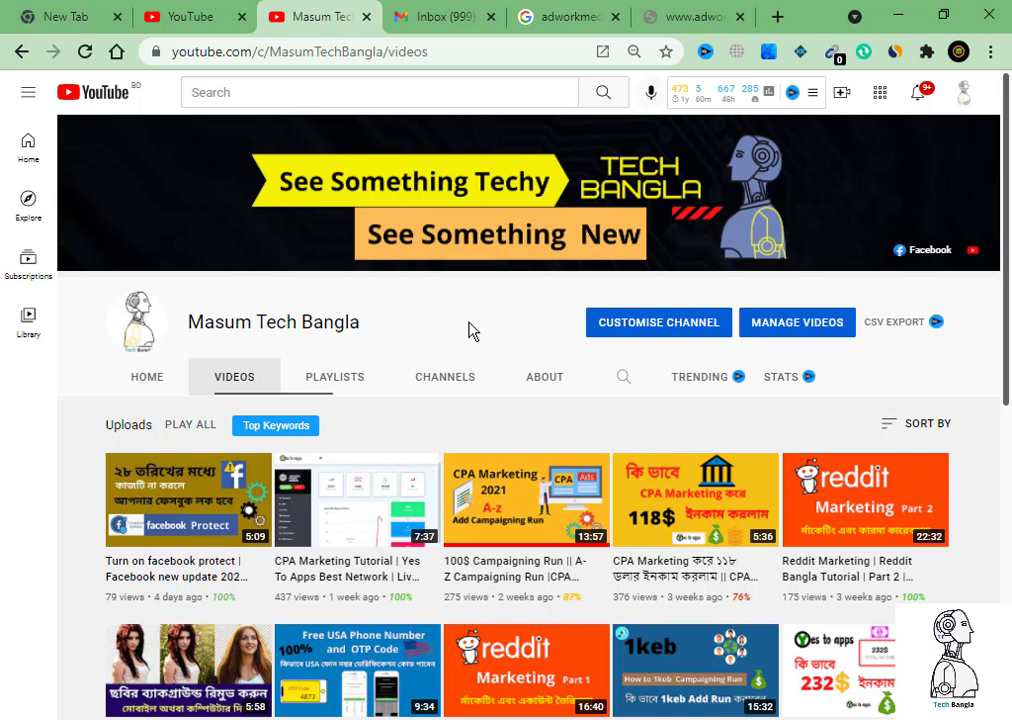
- Reload the adworkmedia.com page and bring its loaded homepage into view
{"action": "left_click", "coordinate": [678, 18]}
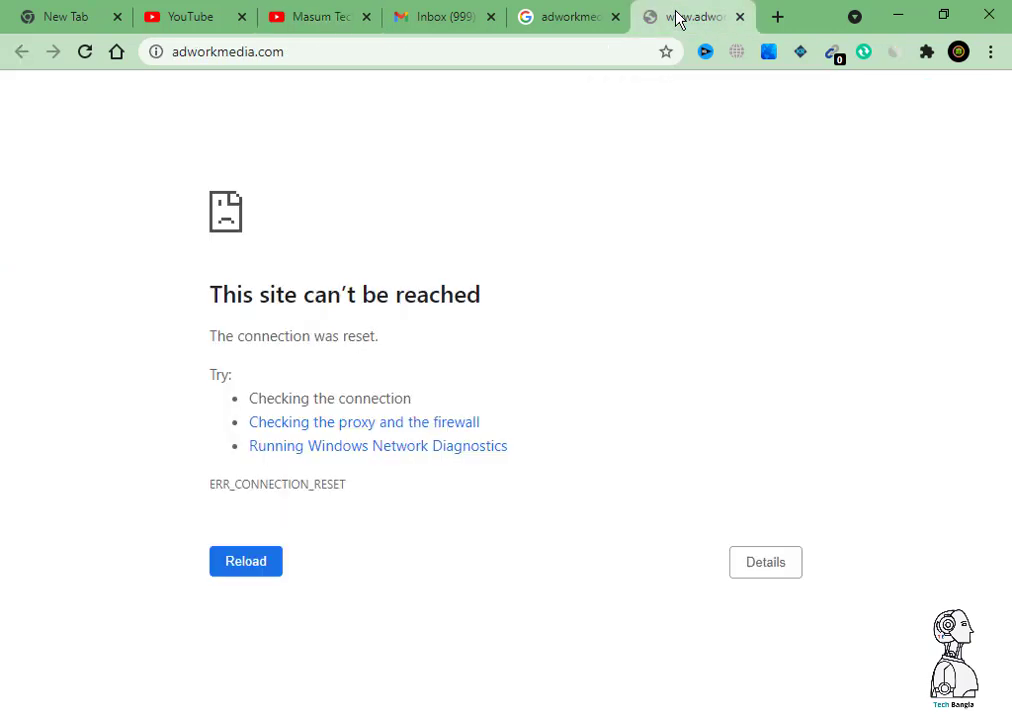
{"action": "key", "text": "F5"}
{"action": "left_click", "coordinate": [326, 24]}
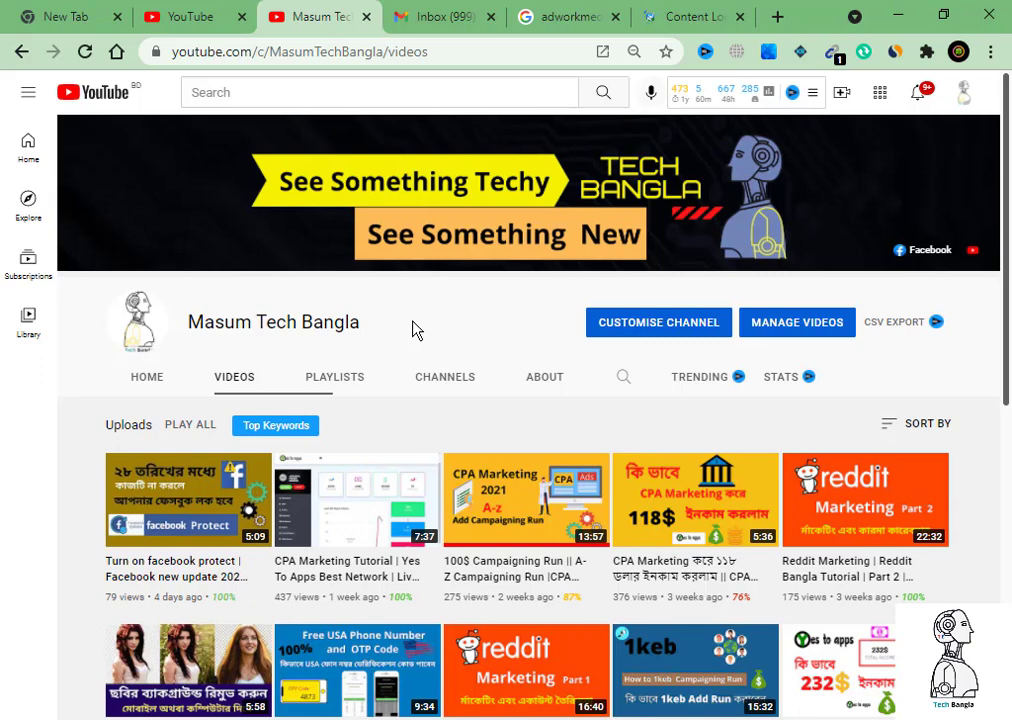
{"action": "left_click", "coordinate": [684, 18]}
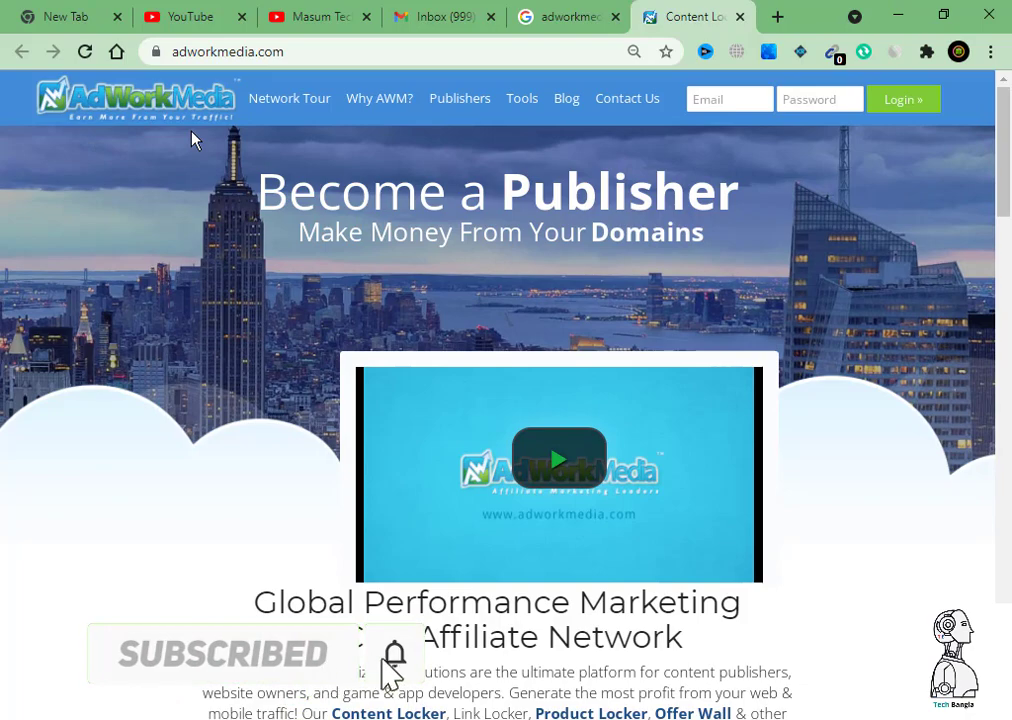
- Open the Publishers page of AdWork Media and bring up its publisher account sign-up form
{"action": "scroll", "coordinate": [402, 445], "scroll_direction": "down", "scroll_amount": 10}
{"action": "scroll", "coordinate": [402, 445], "scroll_direction": "down", "scroll_amount": 15}
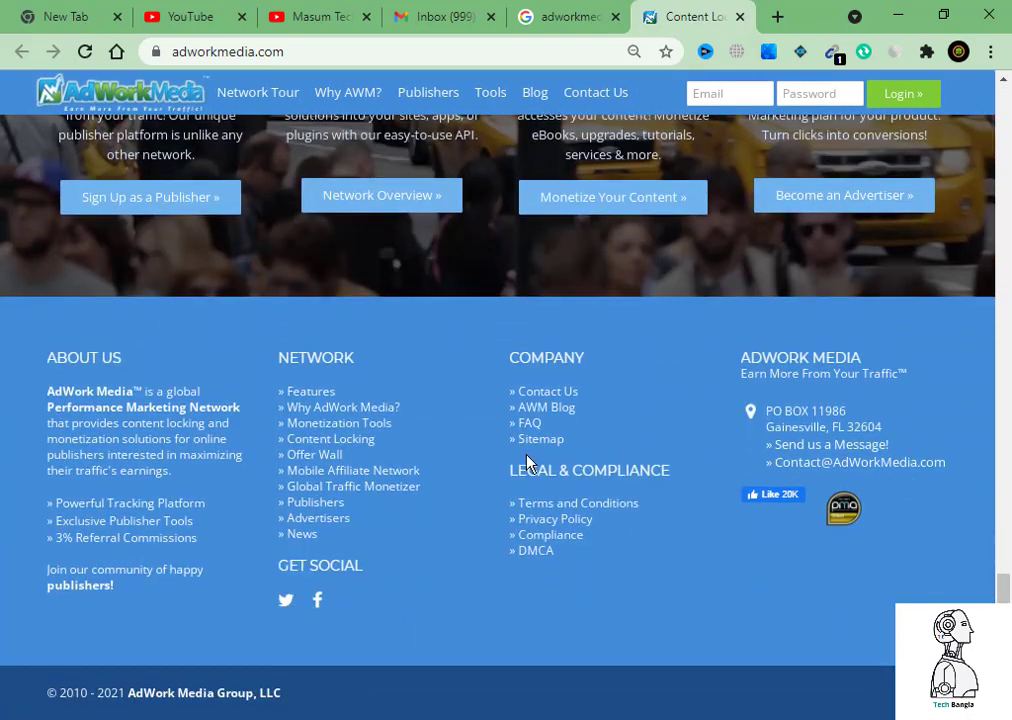
{"action": "scroll", "coordinate": [524, 400], "scroll_direction": "up", "scroll_amount": 15}
{"action": "scroll", "coordinate": [632, 455], "scroll_direction": "up", "scroll_amount": 10}
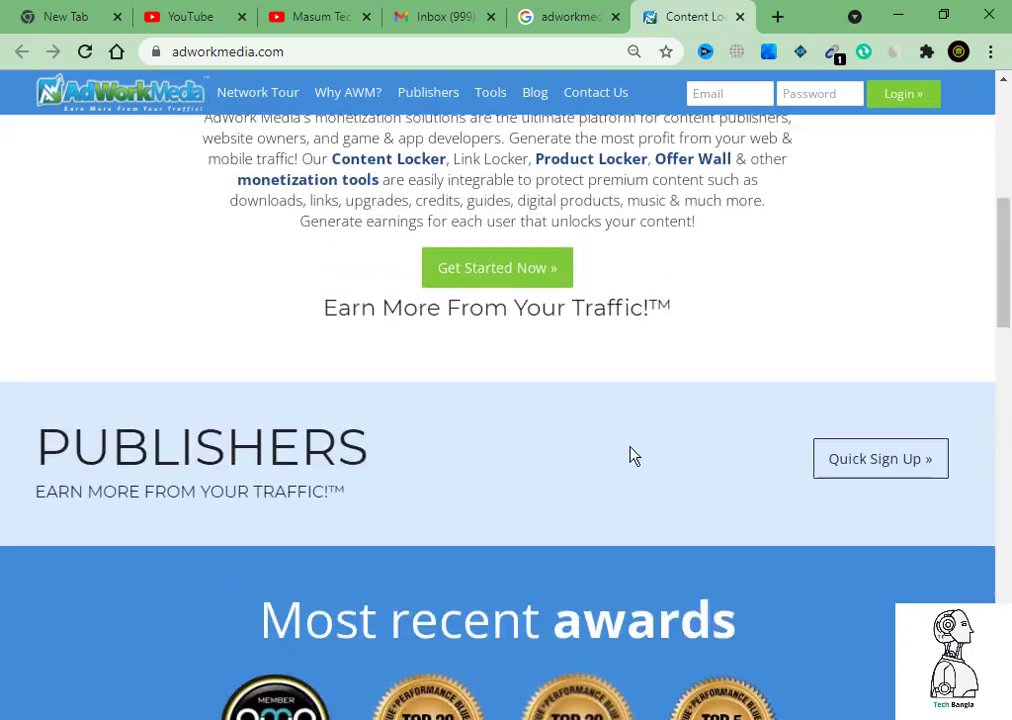
{"action": "left_click", "coordinate": [452, 98]}
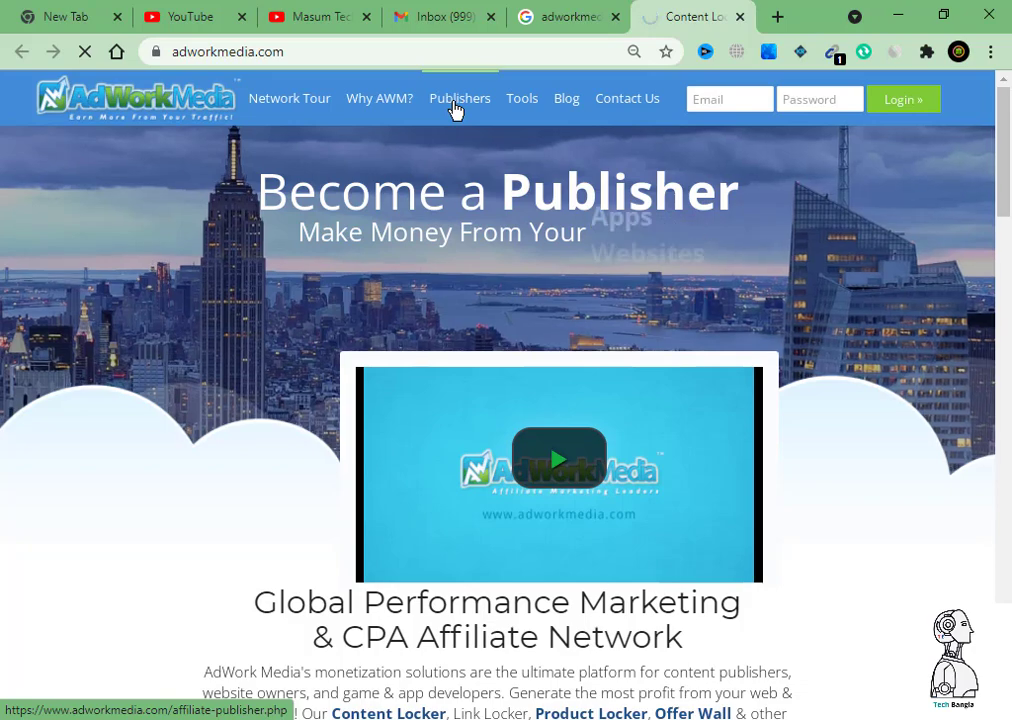
{"action": "left_click", "coordinate": [455, 109]}
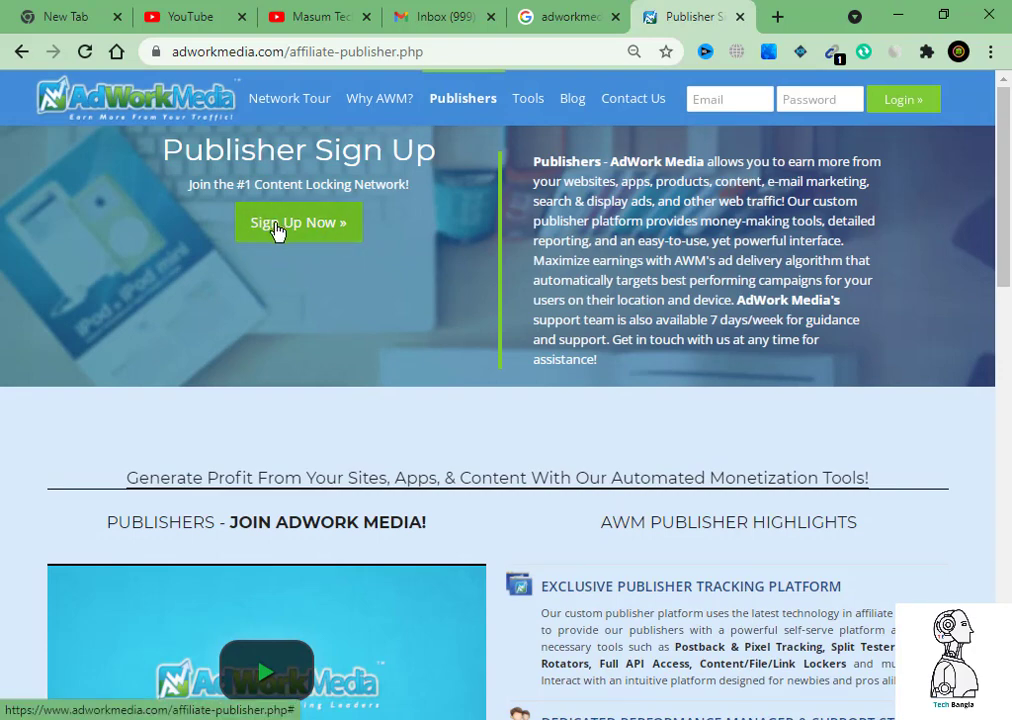
{"action": "left_click", "coordinate": [273, 229]}
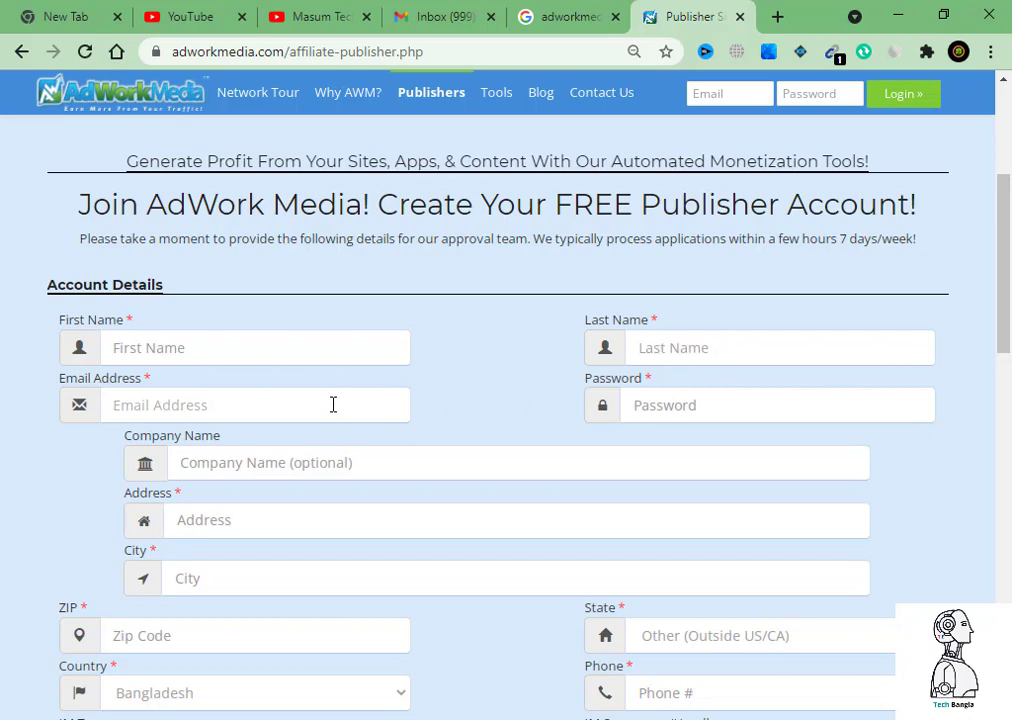
{"action": "left_click", "coordinate": [430, 22]}
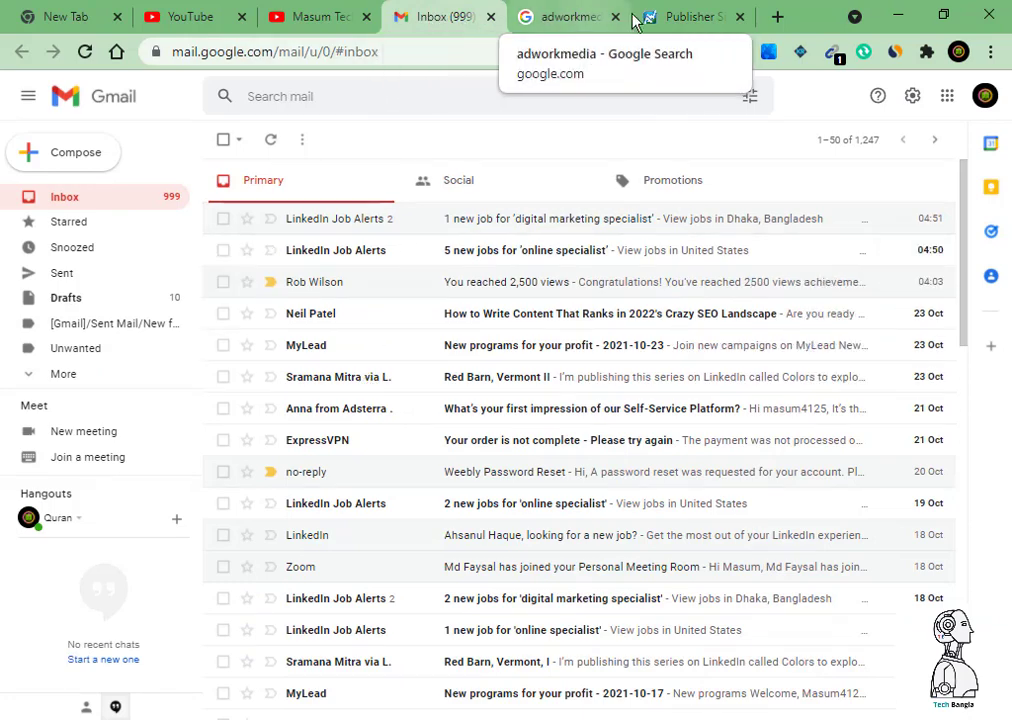
{"action": "left_click", "coordinate": [682, 18]}
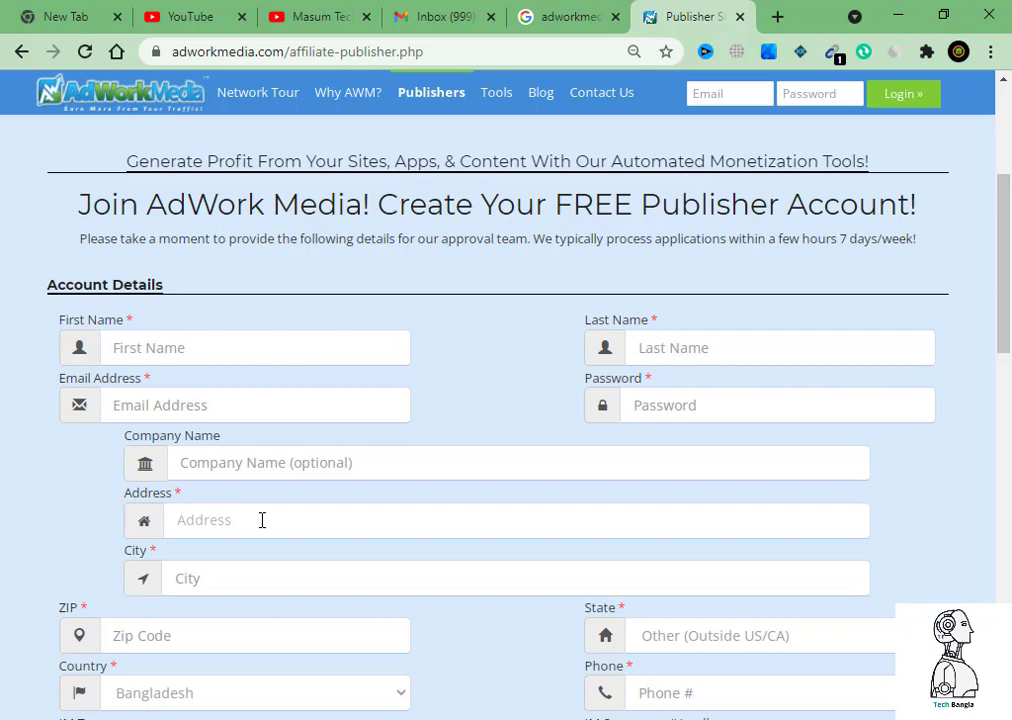
- Look through the State options in the account details, and close the list without choosing another one
{"action": "scroll", "coordinate": [262, 520], "scroll_direction": "down", "scroll_amount": 1}
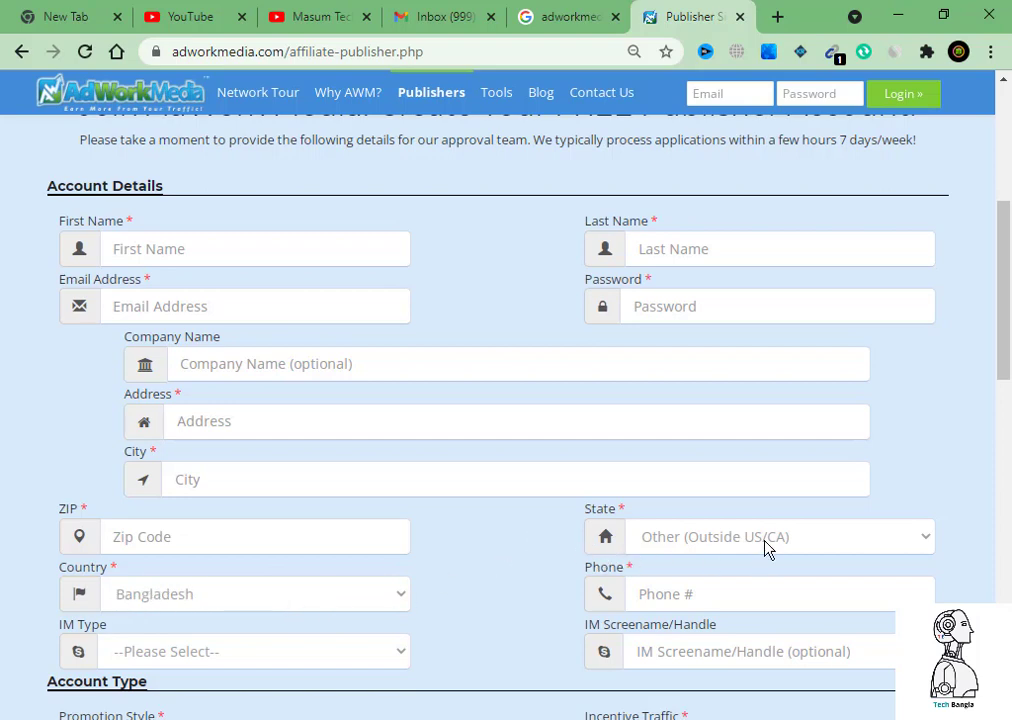
{"action": "left_click", "coordinate": [932, 542]}
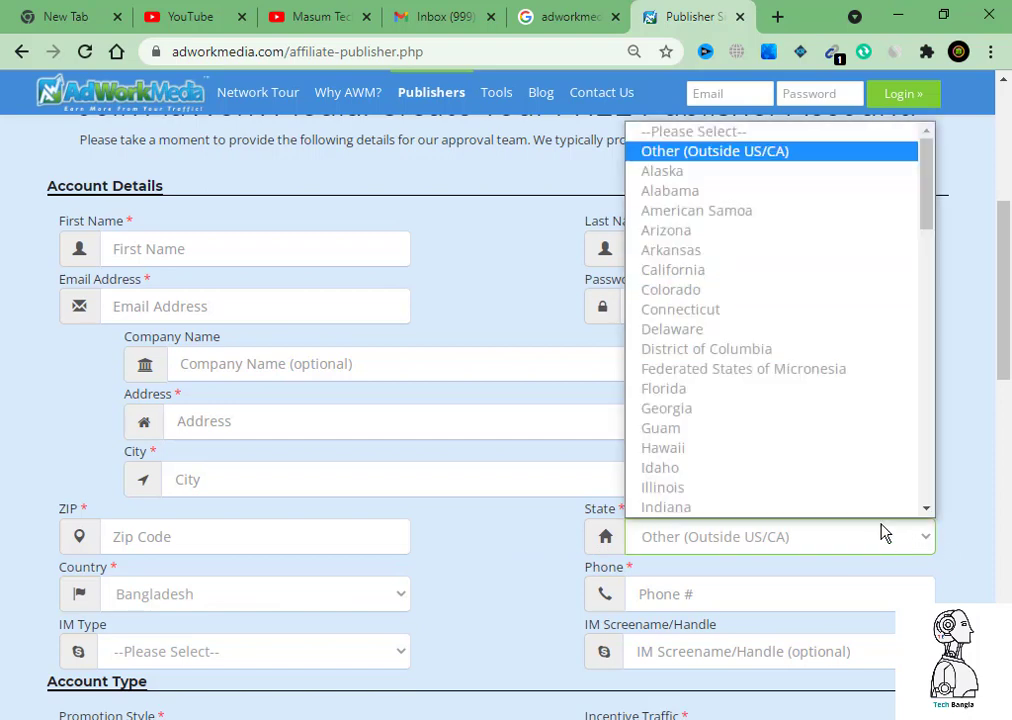
{"action": "scroll", "coordinate": [713, 218], "scroll_direction": "down", "scroll_amount": 15}
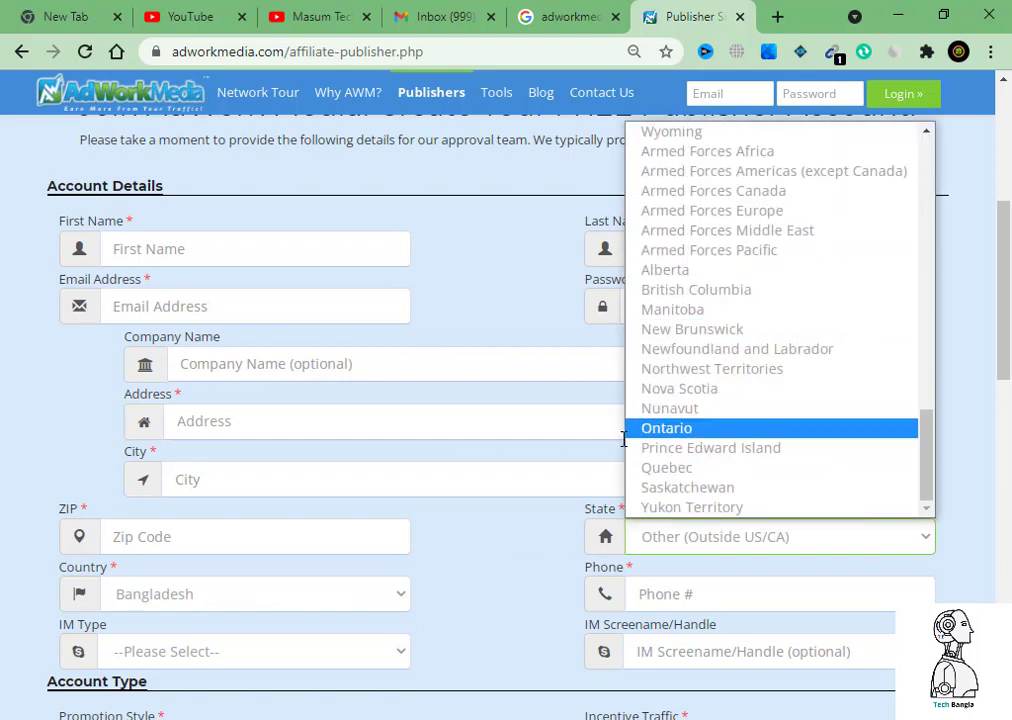
{"action": "left_click", "coordinate": [490, 558]}
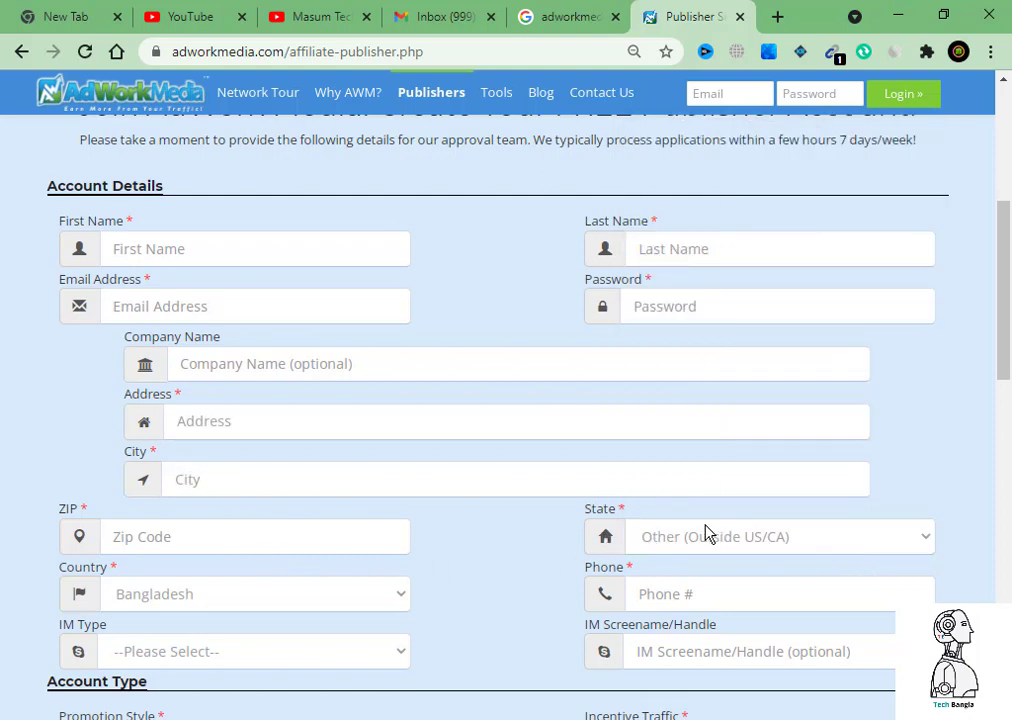
- Set the IM Type in the account details to Skype
{"action": "scroll", "coordinate": [566, 580], "scroll_direction": "down", "scroll_amount": 2}
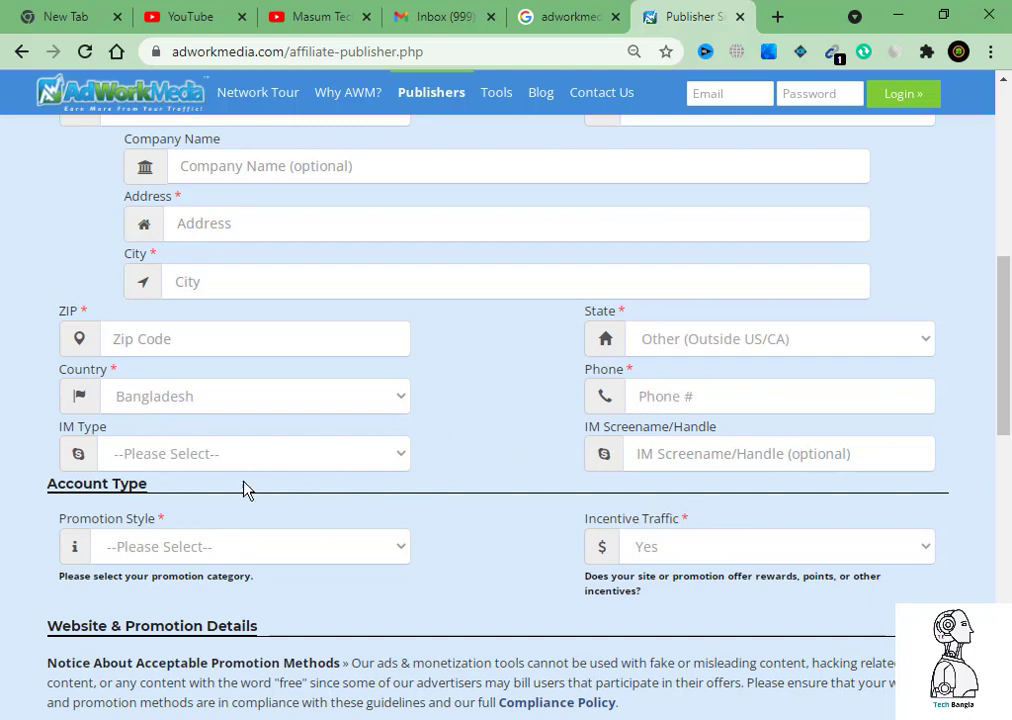
{"action": "left_click", "coordinate": [400, 459]}
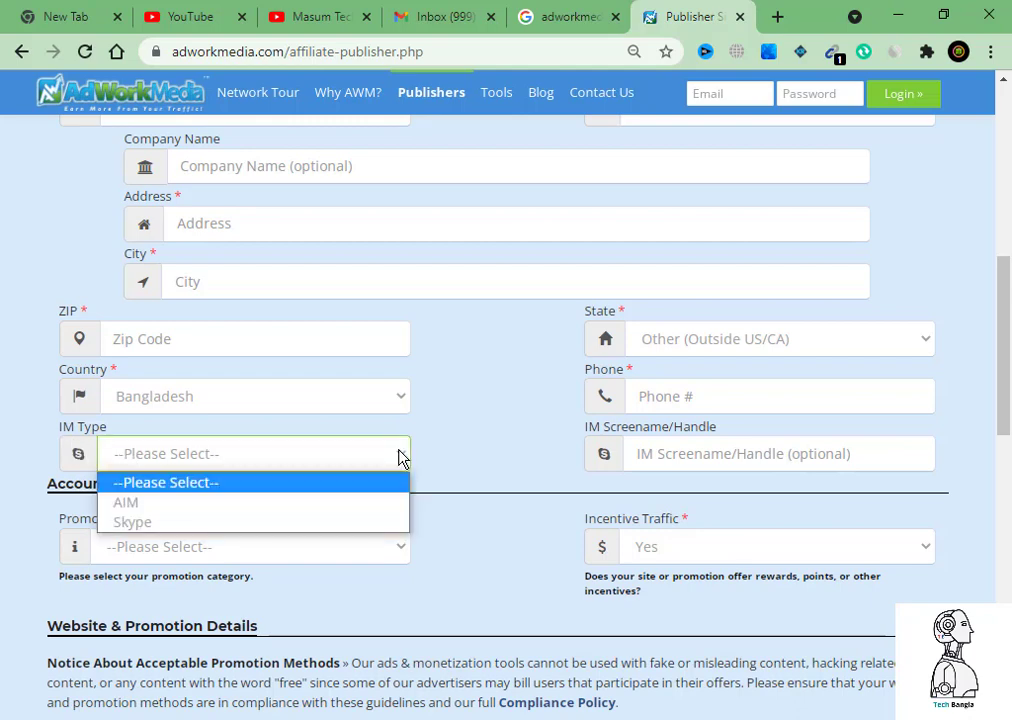
{"action": "left_click", "coordinate": [155, 523]}
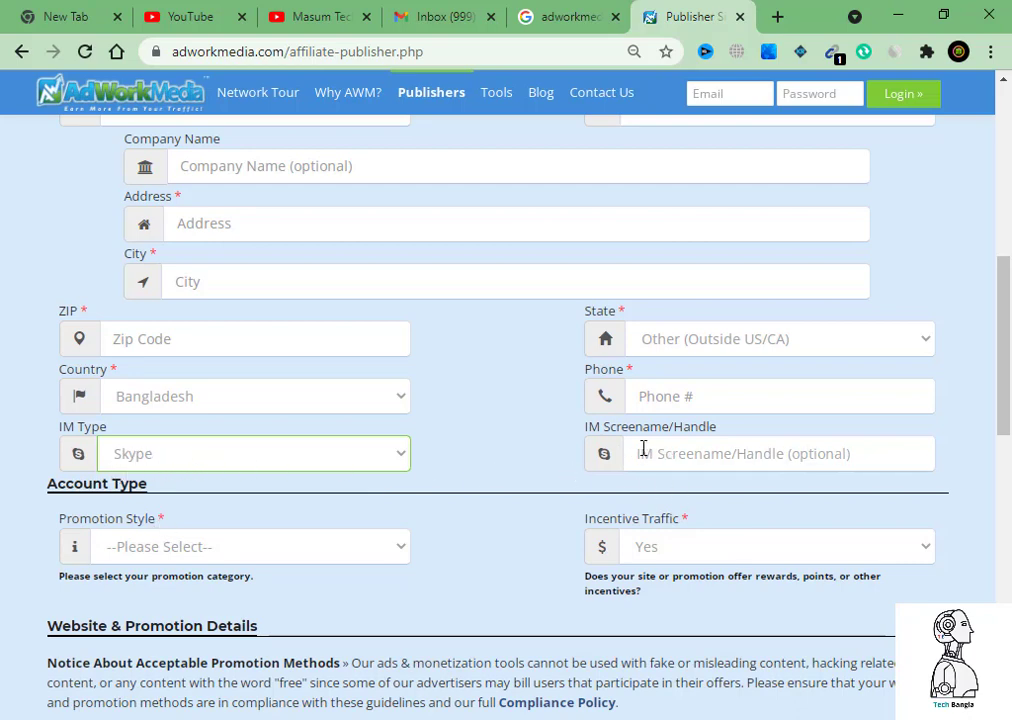
- Look through the Promotion Style categories under Account Type without selecting one
{"action": "scroll", "coordinate": [635, 501], "scroll_direction": "down", "scroll_amount": 2}
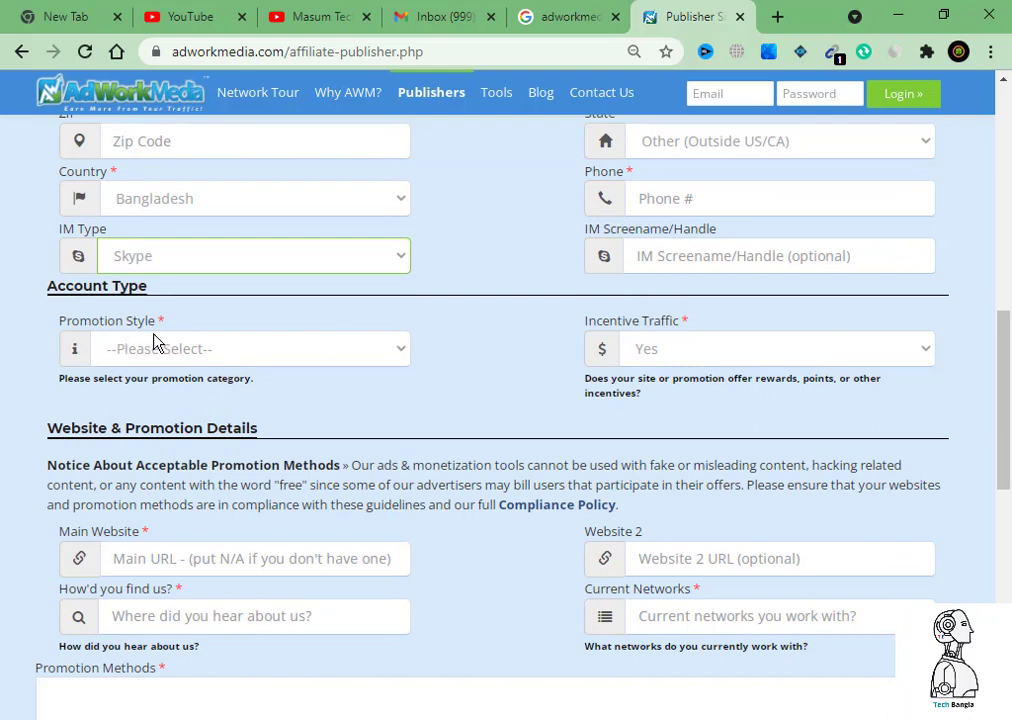
{"action": "left_click", "coordinate": [401, 358]}
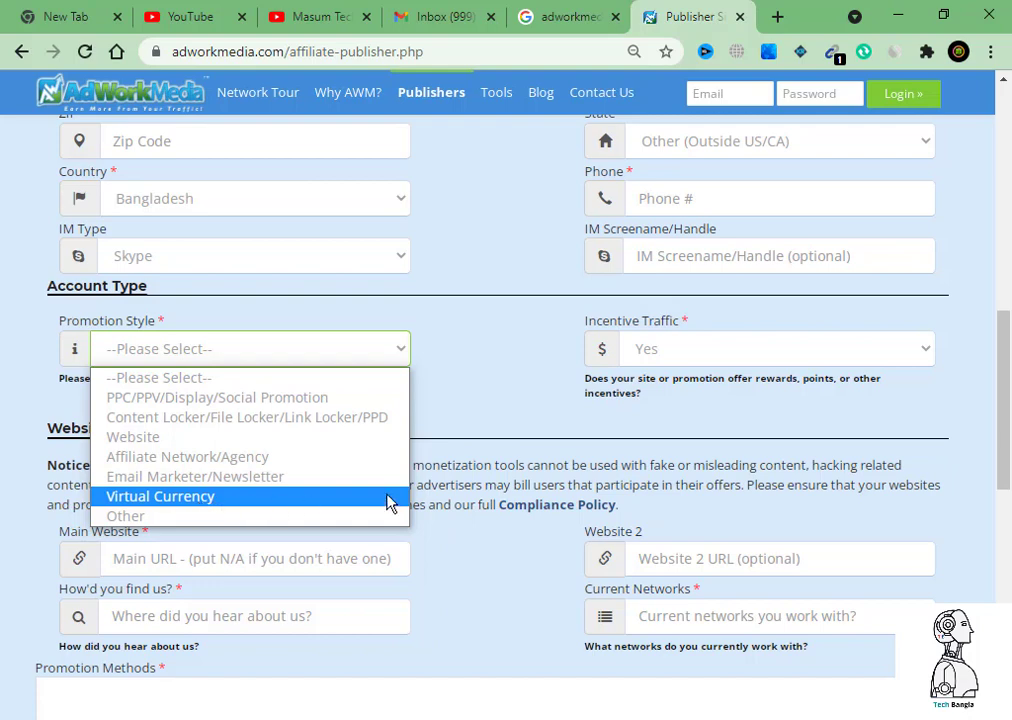
{"action": "left_click", "coordinate": [465, 397]}
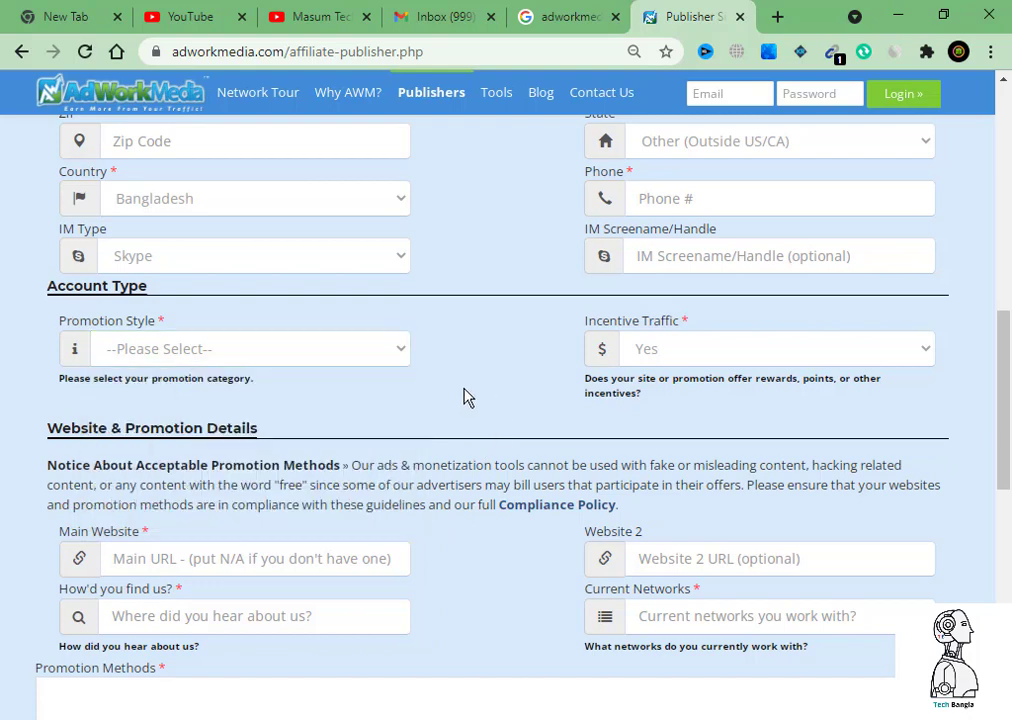
{"action": "left_click", "coordinate": [405, 350]}
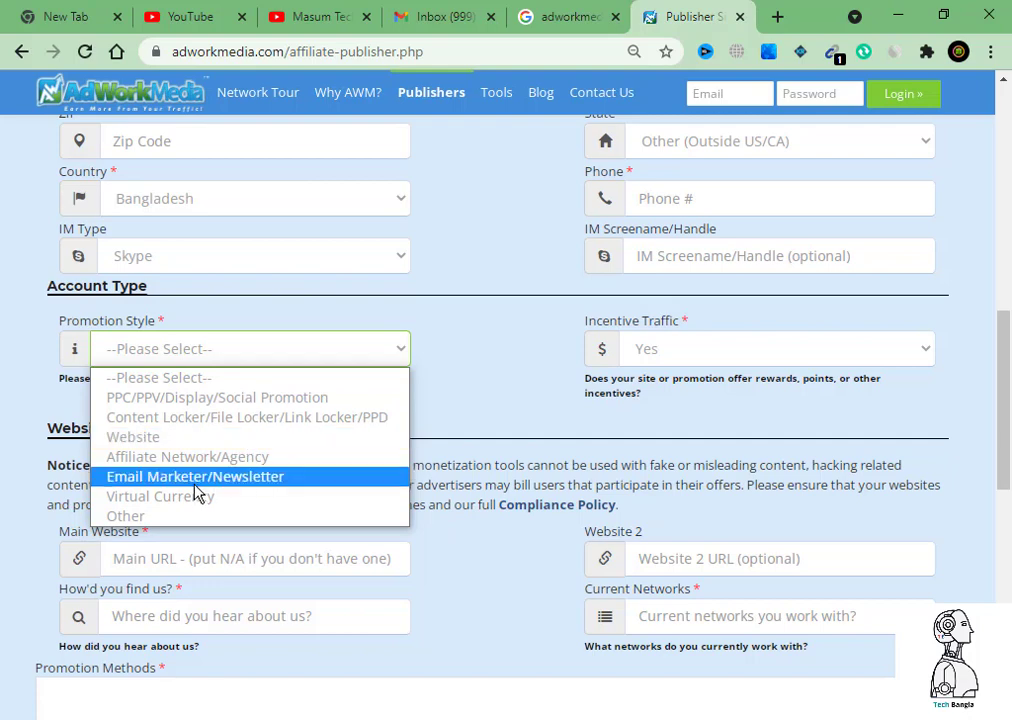
{"action": "left_click", "coordinate": [430, 600]}
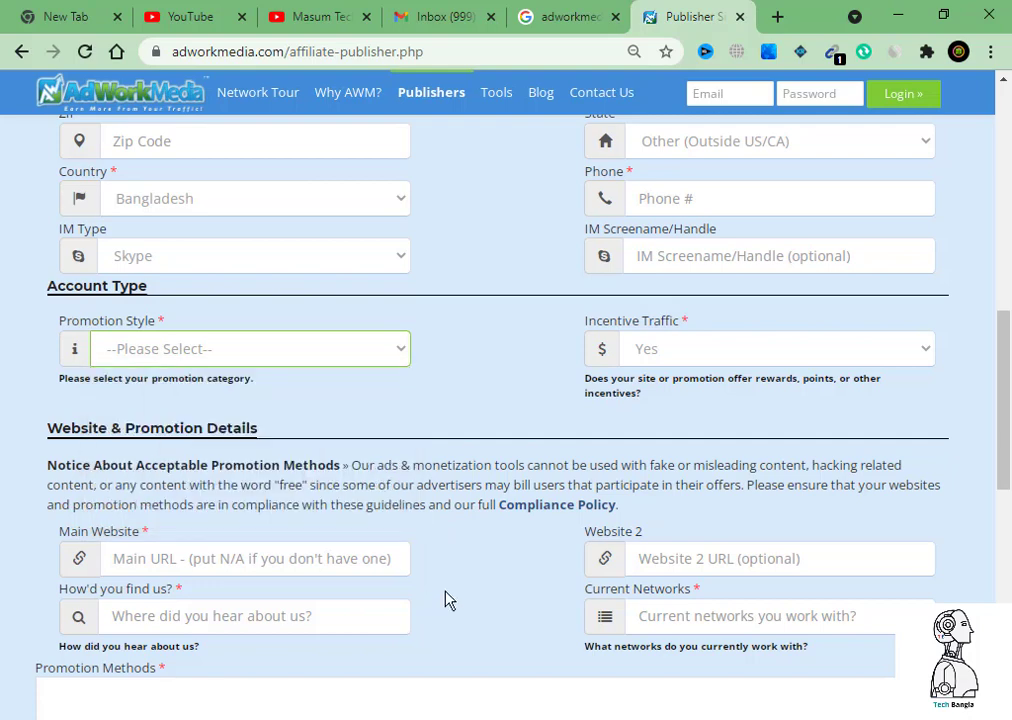
{"action": "scroll", "coordinate": [445, 601], "scroll_direction": "down", "scroll_amount": 1}
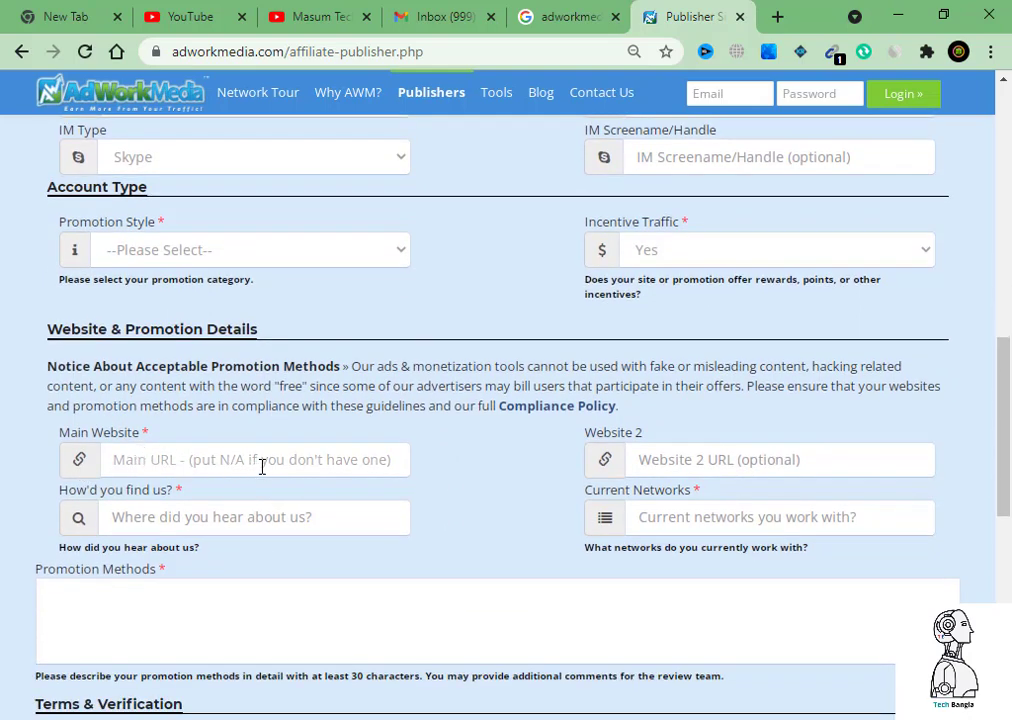
{"action": "left_click", "coordinate": [178, 460]}
{"action": "type", "text": "N"}
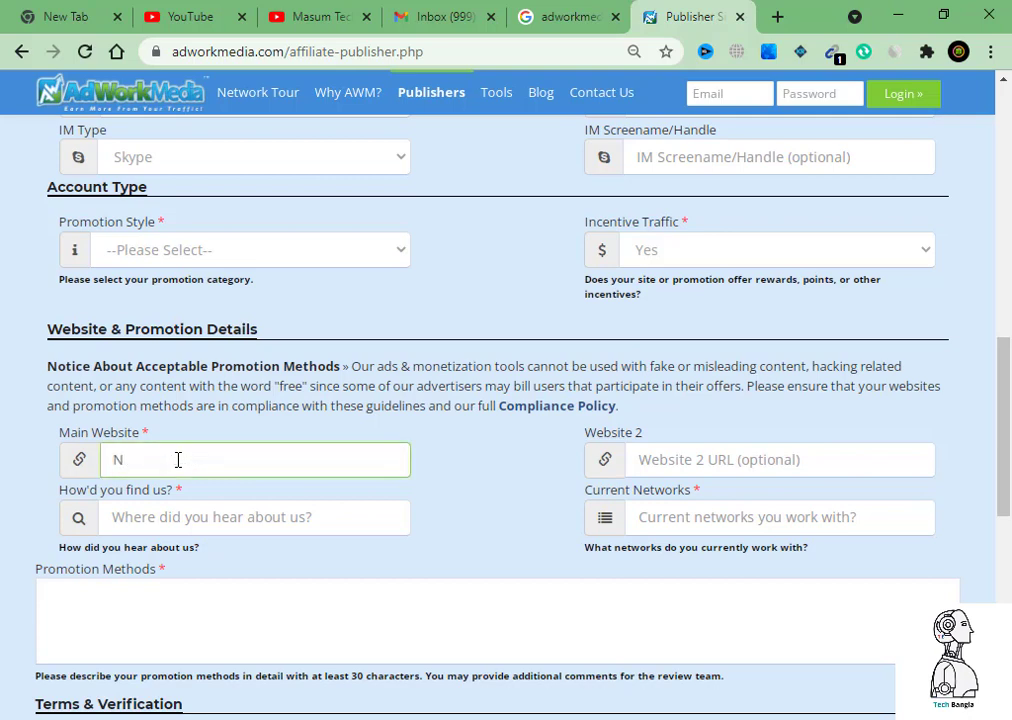
{"action": "type", "text": "/O"}
{"action": "key", "text": "BackSpace"}
{"action": "key", "text": "BackSpace"}
{"action": "key", "text": "BackSpace"}
- Examine the Main Website, How'd you find us, Current Networks and Promotion Methods fields without filling them in
{"action": "left_click", "coordinate": [357, 534]}
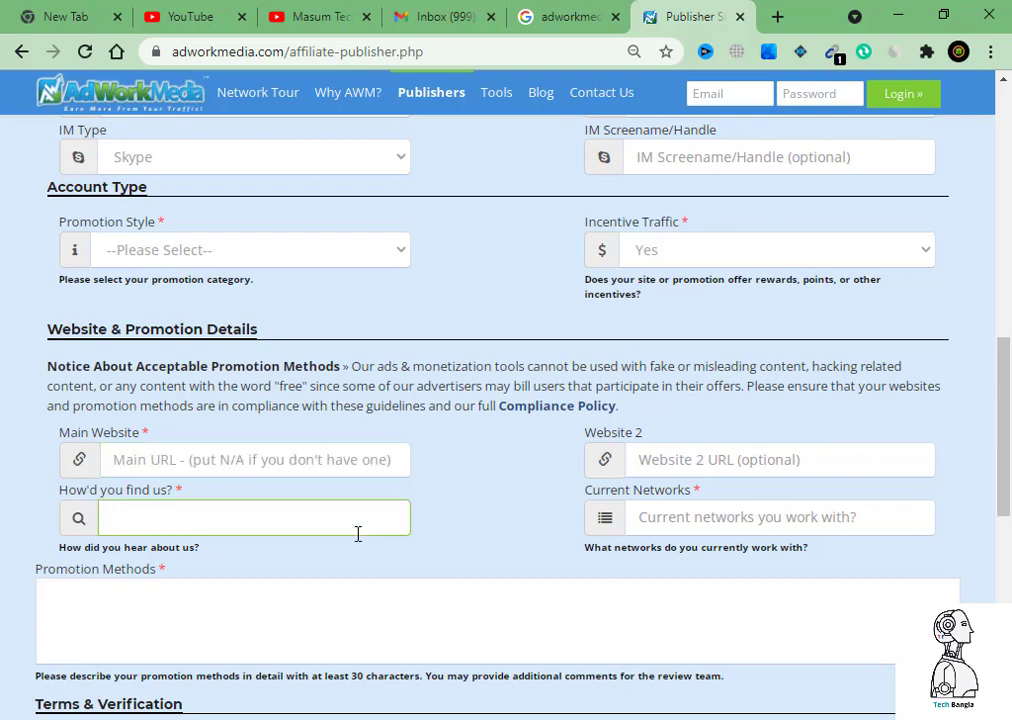
{"action": "left_click", "coordinate": [255, 462]}
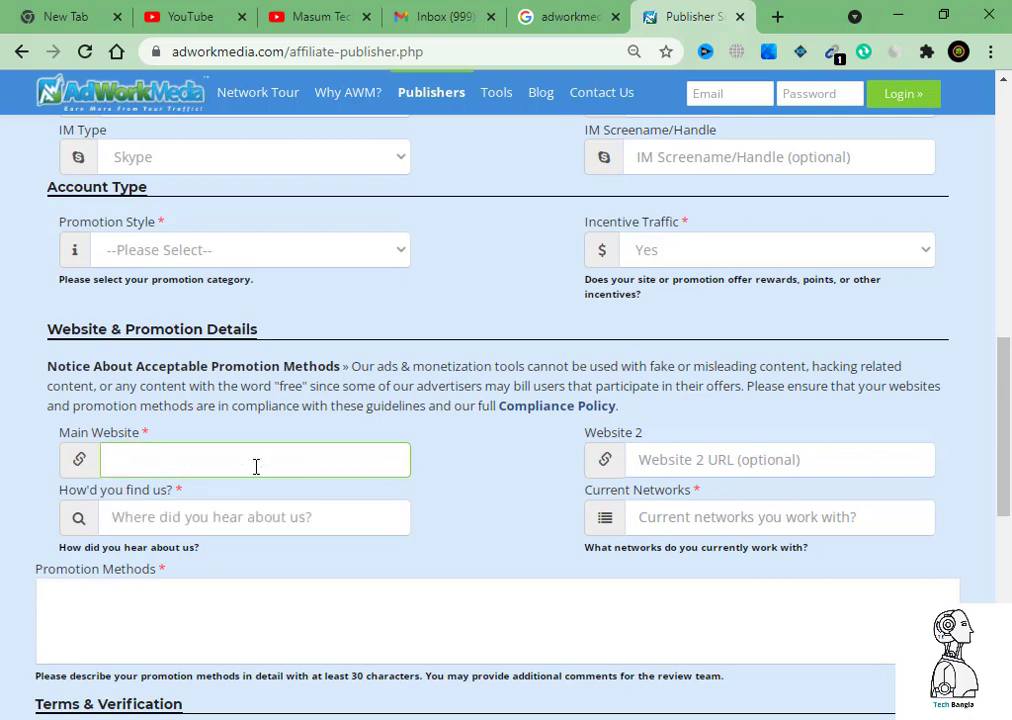
{"action": "left_click", "coordinate": [361, 528]}
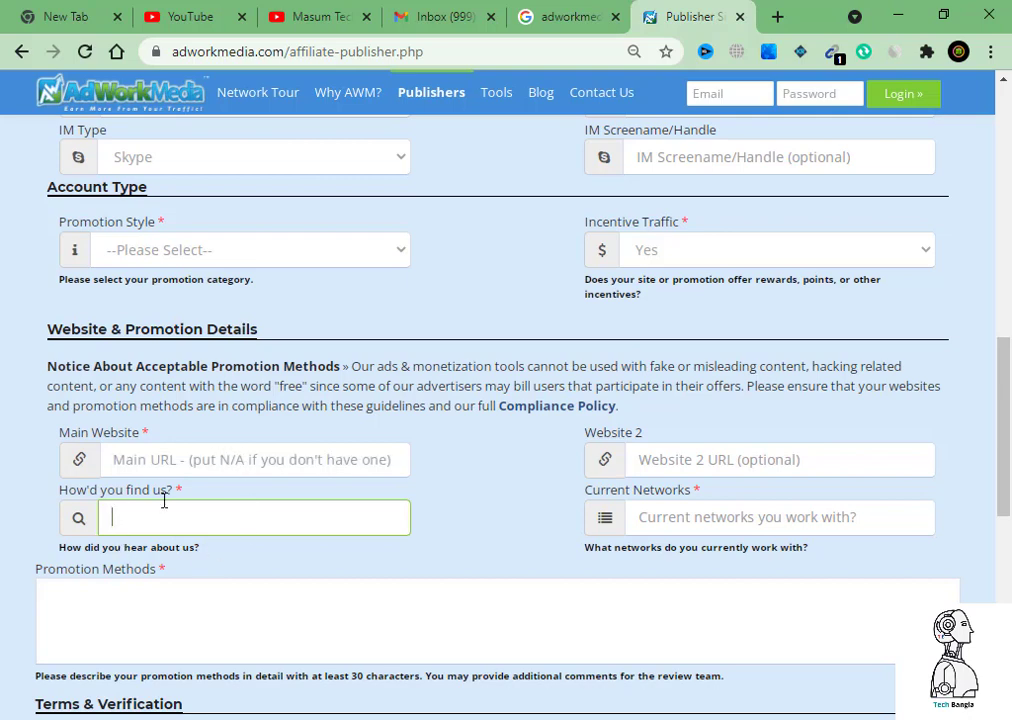
{"action": "left_click", "coordinate": [348, 553]}
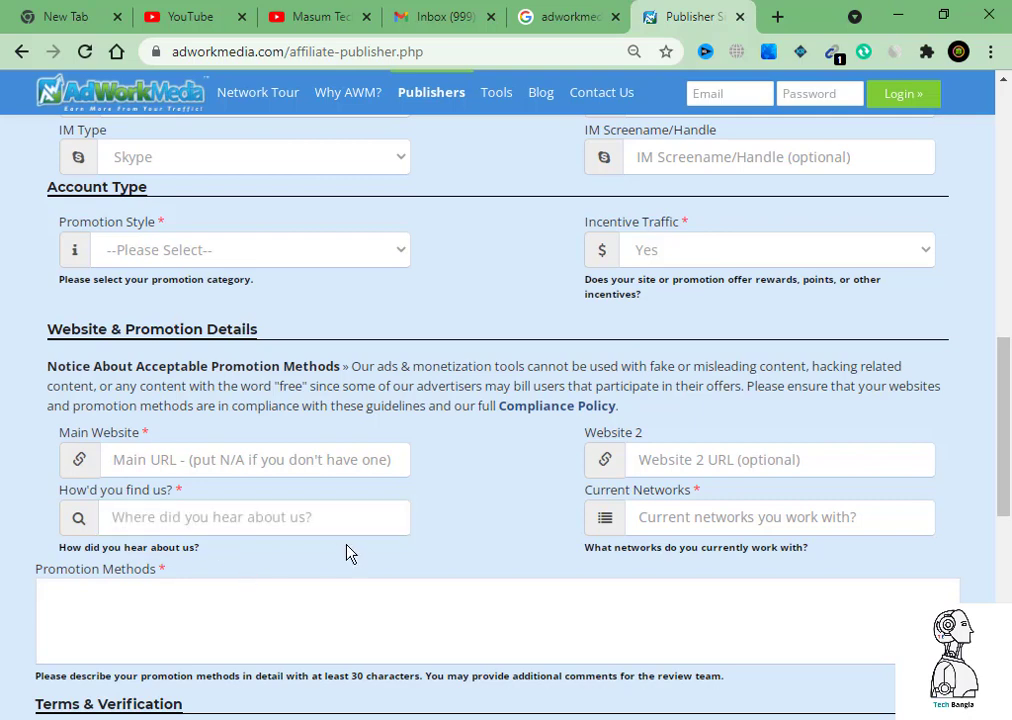
{"action": "left_click", "coordinate": [380, 450]}
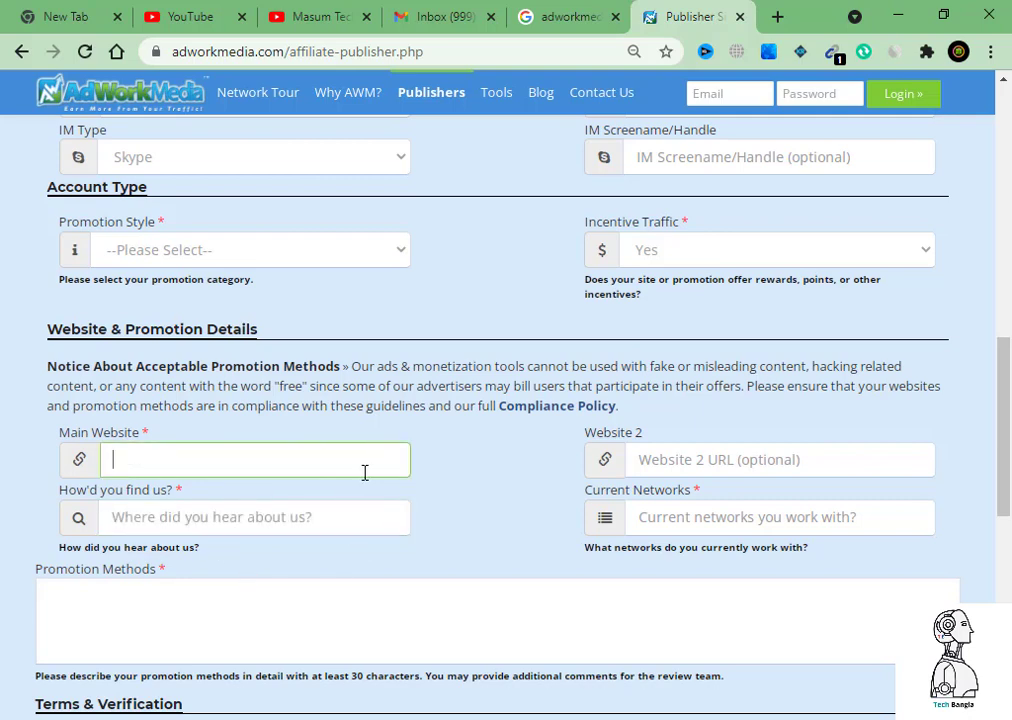
{"action": "left_click", "coordinate": [312, 519]}
{"action": "scroll", "coordinate": [313, 519], "scroll_direction": "down", "scroll_amount": 1}
{"action": "scroll", "coordinate": [313, 519], "scroll_direction": "down", "scroll_amount": 2}
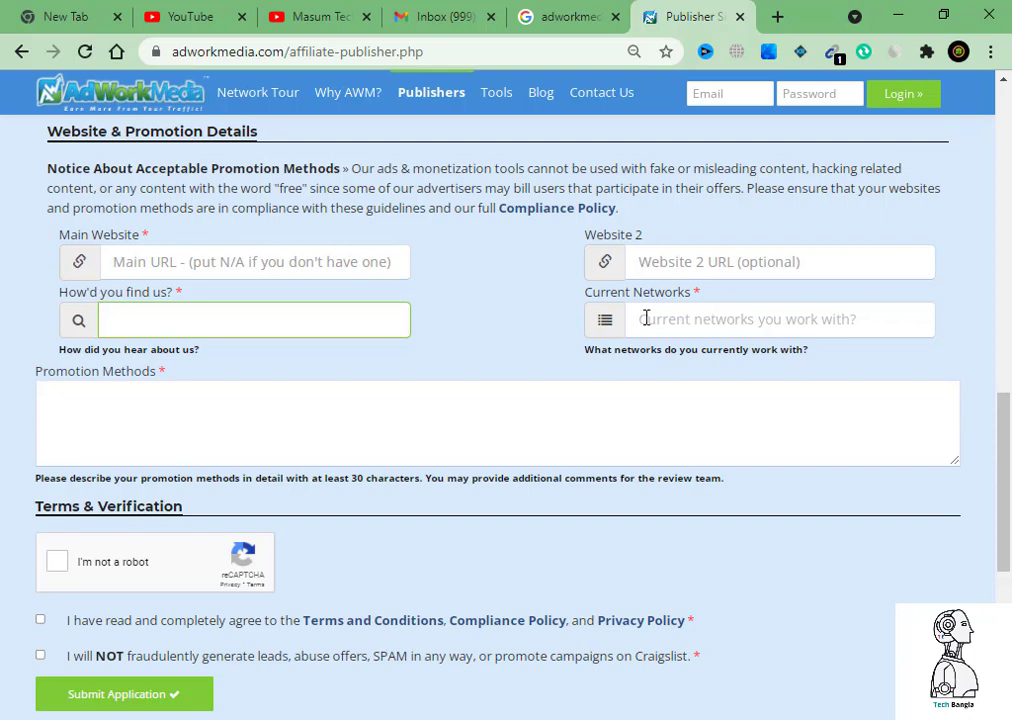
{"action": "left_click", "coordinate": [819, 329]}
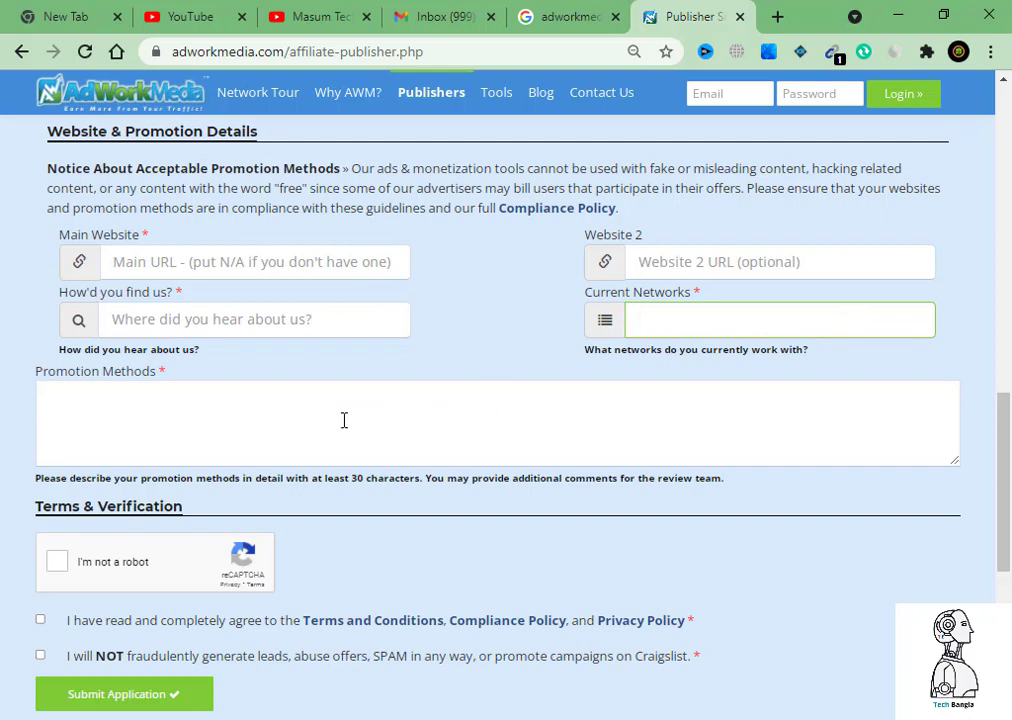
{"action": "left_click", "coordinate": [183, 442]}
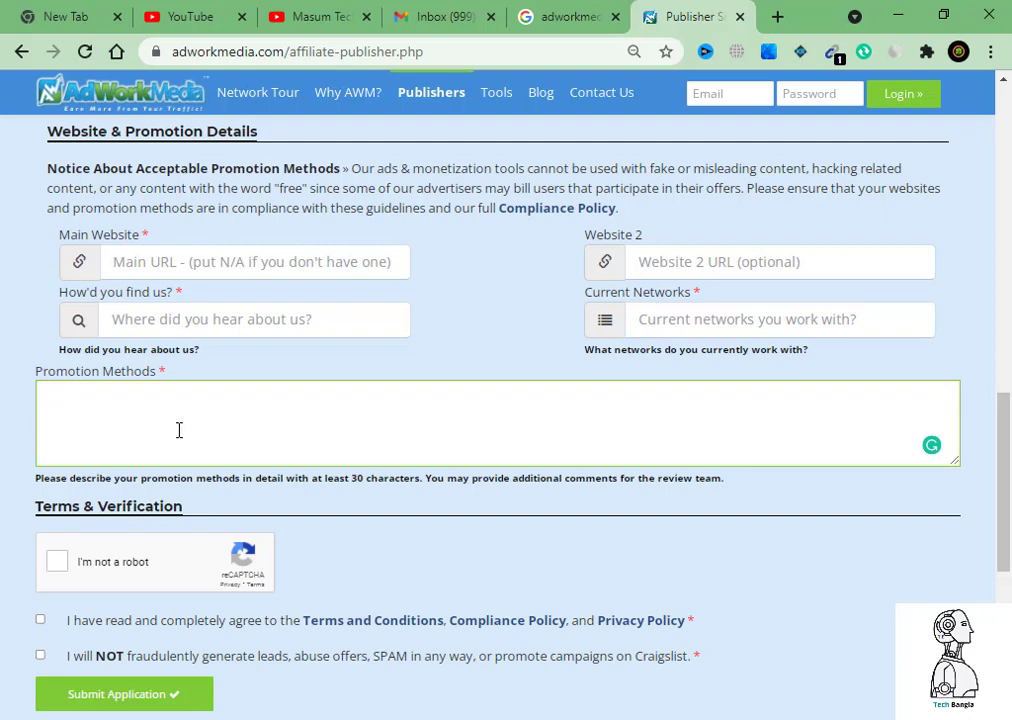
- Review the Promotion Methods requirement and the Terms & Verification section at the end of the sign-up form
{"action": "scroll", "coordinate": [179, 430], "scroll_direction": "down", "scroll_amount": 1}
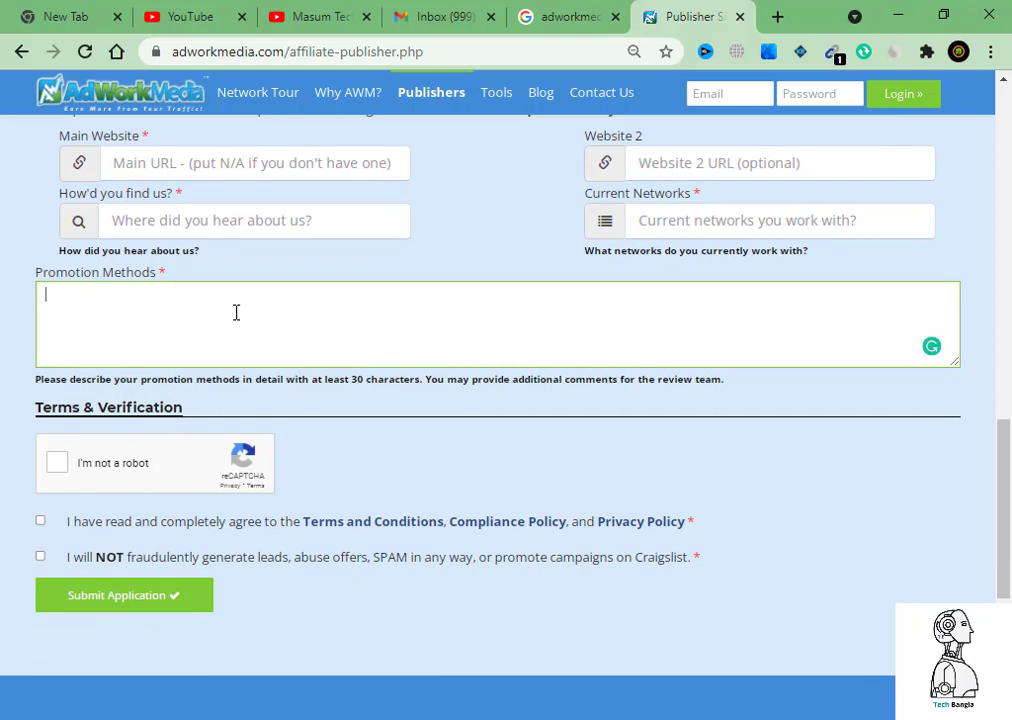
{"action": "scroll", "coordinate": [236, 313], "scroll_direction": "up", "scroll_amount": 1}
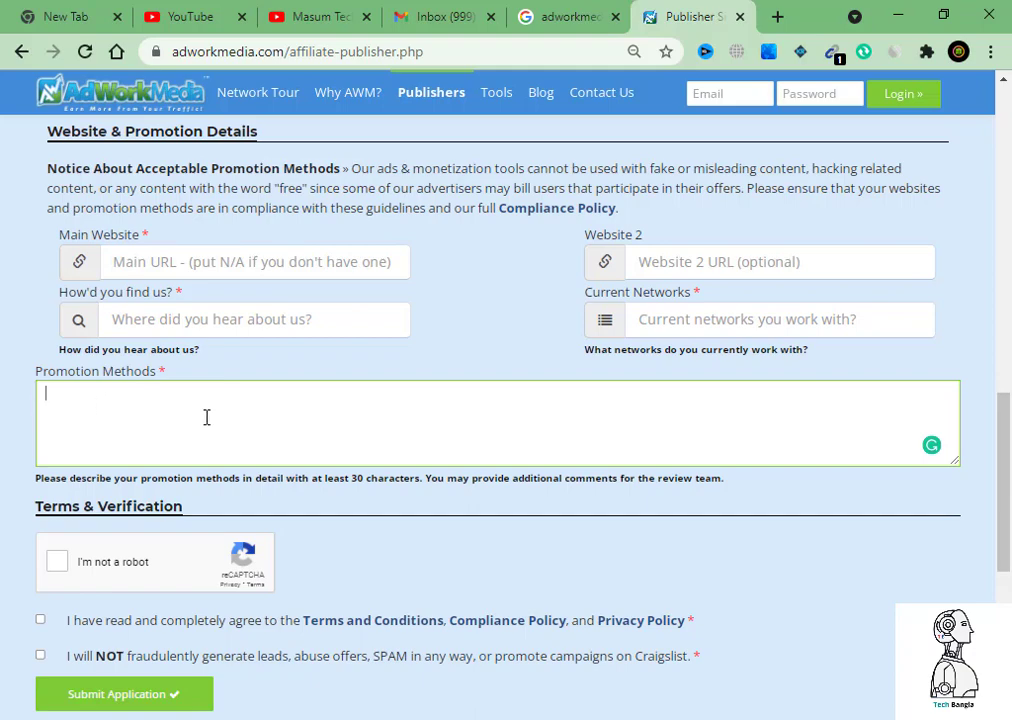
{"action": "scroll", "coordinate": [205, 418], "scroll_direction": "up", "scroll_amount": 1}
{"action": "scroll", "coordinate": [170, 323], "scroll_direction": "up", "scroll_amount": 2}
{"action": "scroll", "coordinate": [163, 248], "scroll_direction": "down", "scroll_amount": 4}
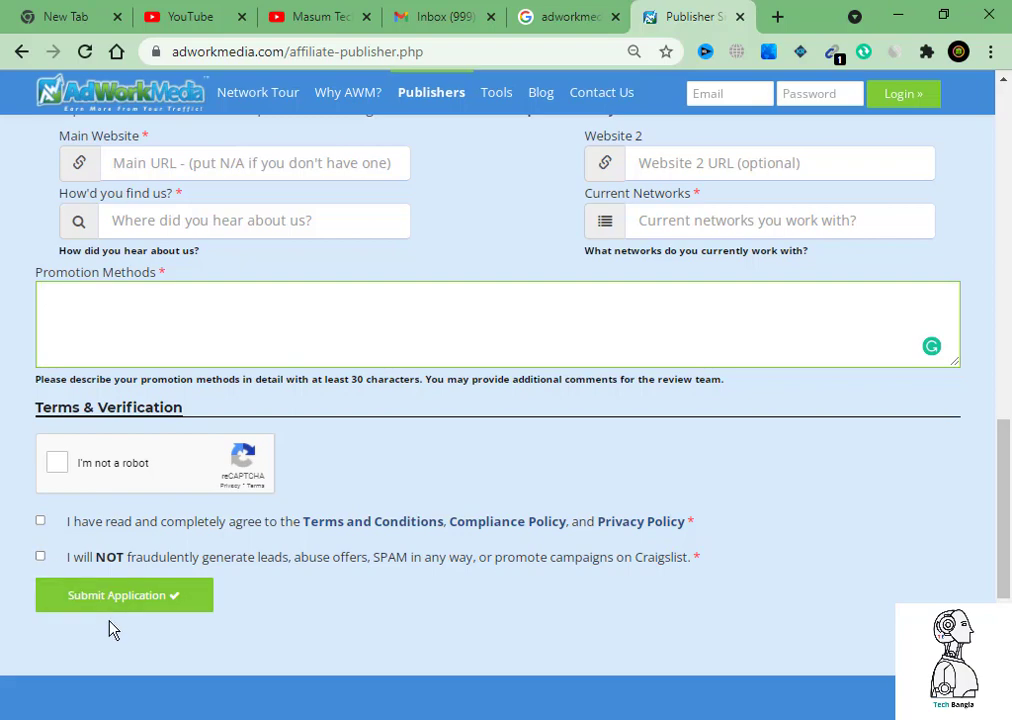
{"action": "left_click", "coordinate": [167, 612]}
{"action": "scroll", "coordinate": [587, 397], "scroll_direction": "up", "scroll_amount": 2}
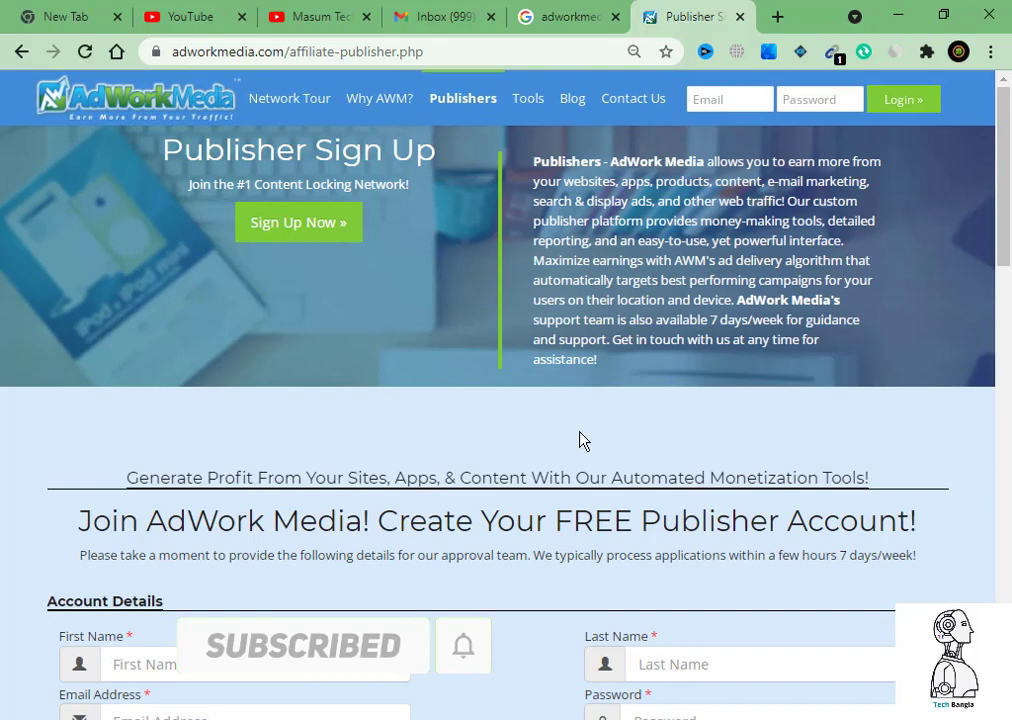
{"action": "scroll", "coordinate": [544, 391], "scroll_direction": "down", "scroll_amount": 4}
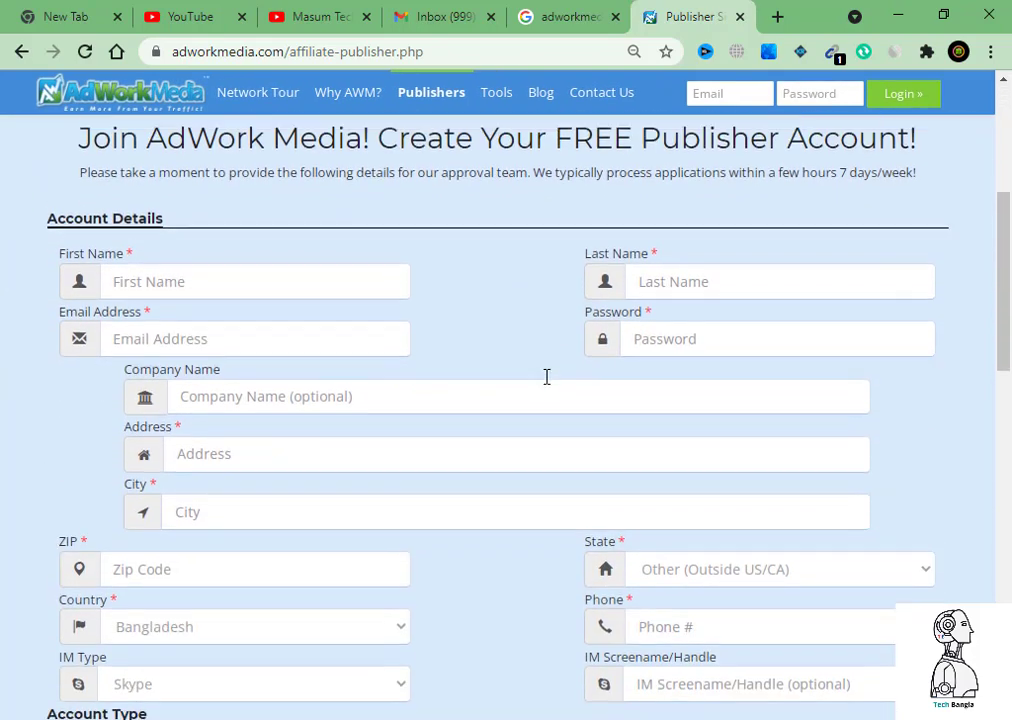
{"action": "scroll", "coordinate": [547, 376], "scroll_direction": "up", "scroll_amount": 4}
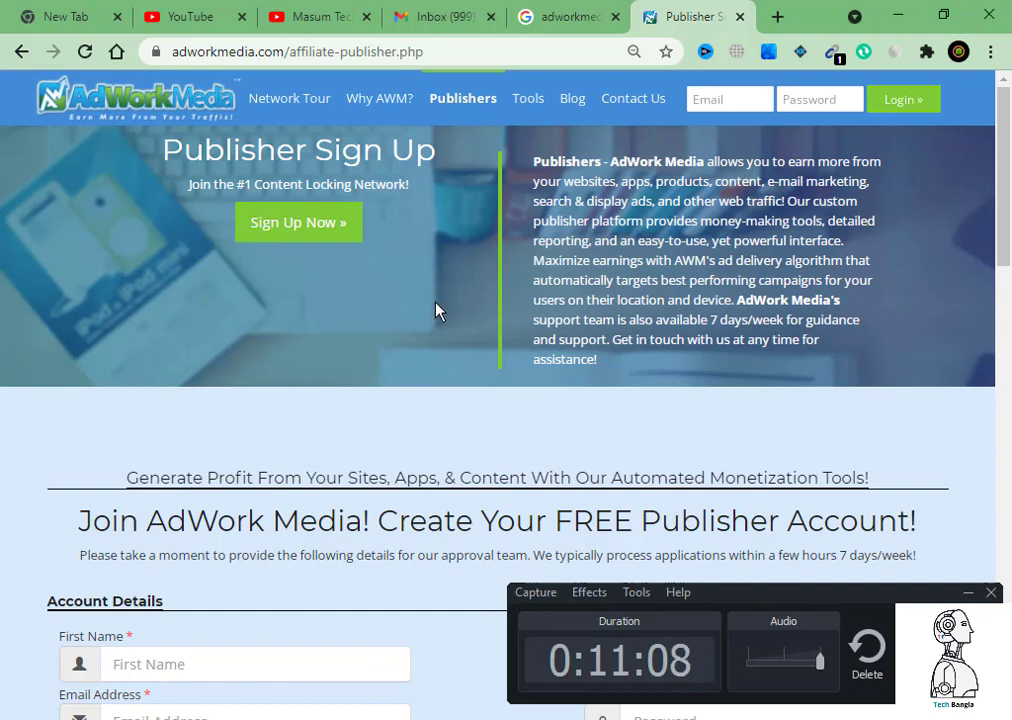
{"action": "left_click", "coordinate": [970, 595]}
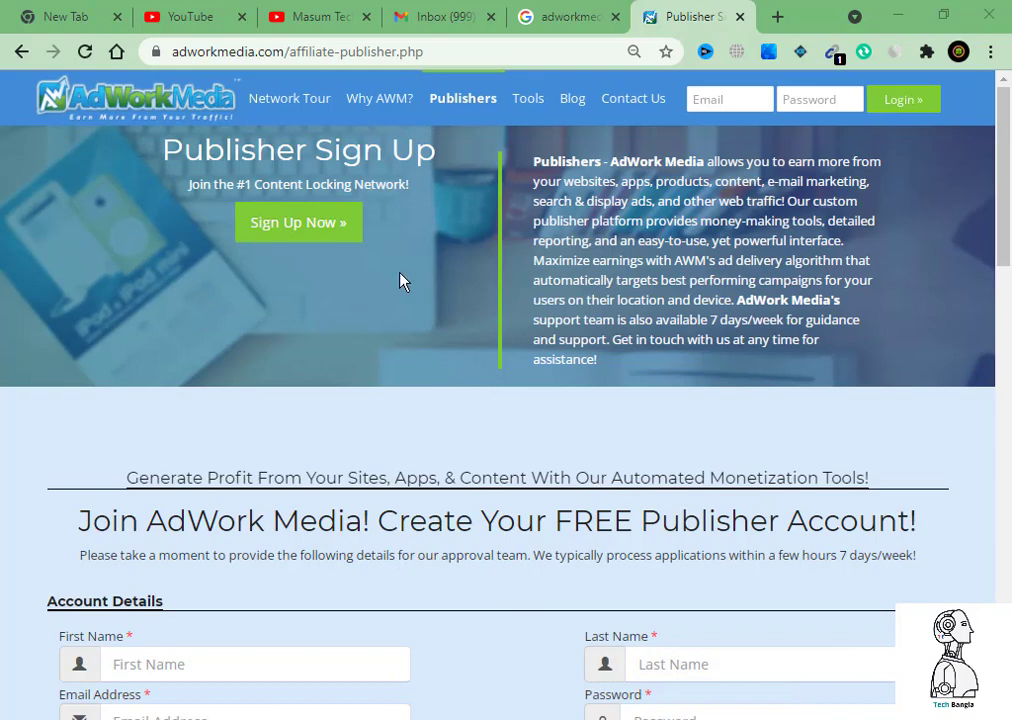
{"action": "scroll", "coordinate": [400, 285], "scroll_direction": "down", "scroll_amount": 8}
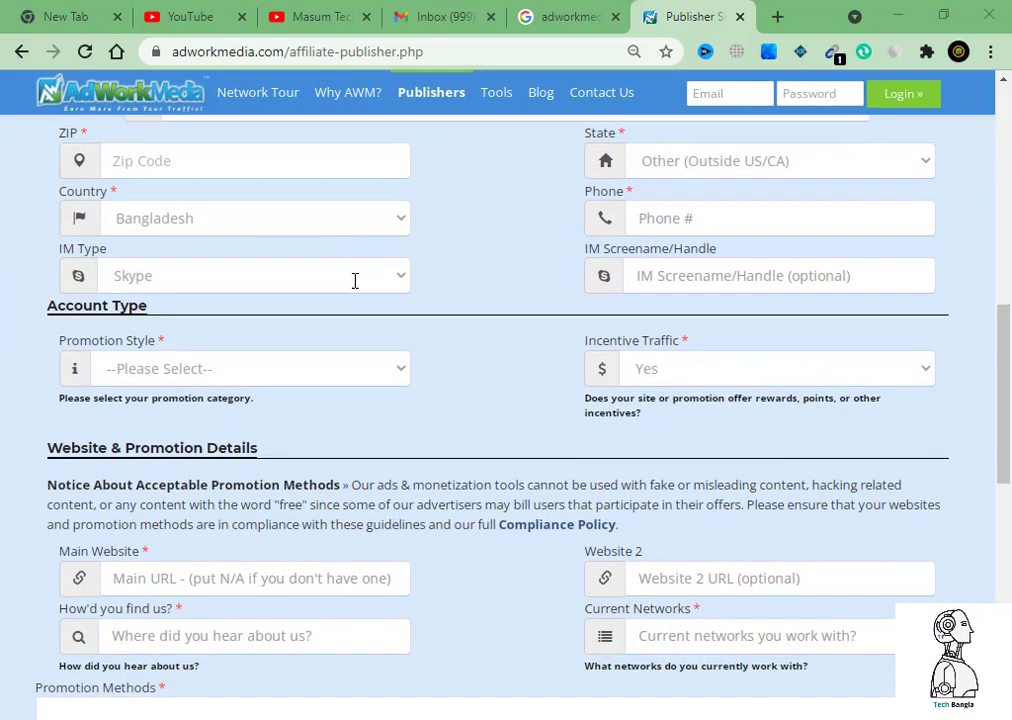
{"action": "scroll", "coordinate": [355, 280], "scroll_direction": "down", "scroll_amount": 10}
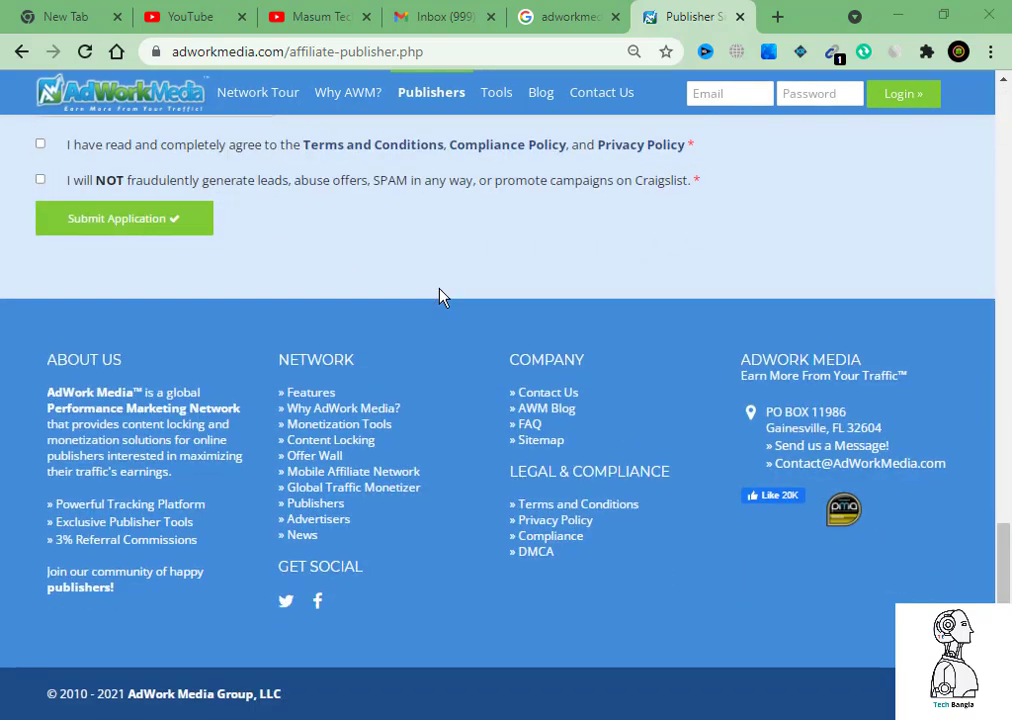
{"action": "scroll", "coordinate": [443, 297], "scroll_direction": "up", "scroll_amount": 18}
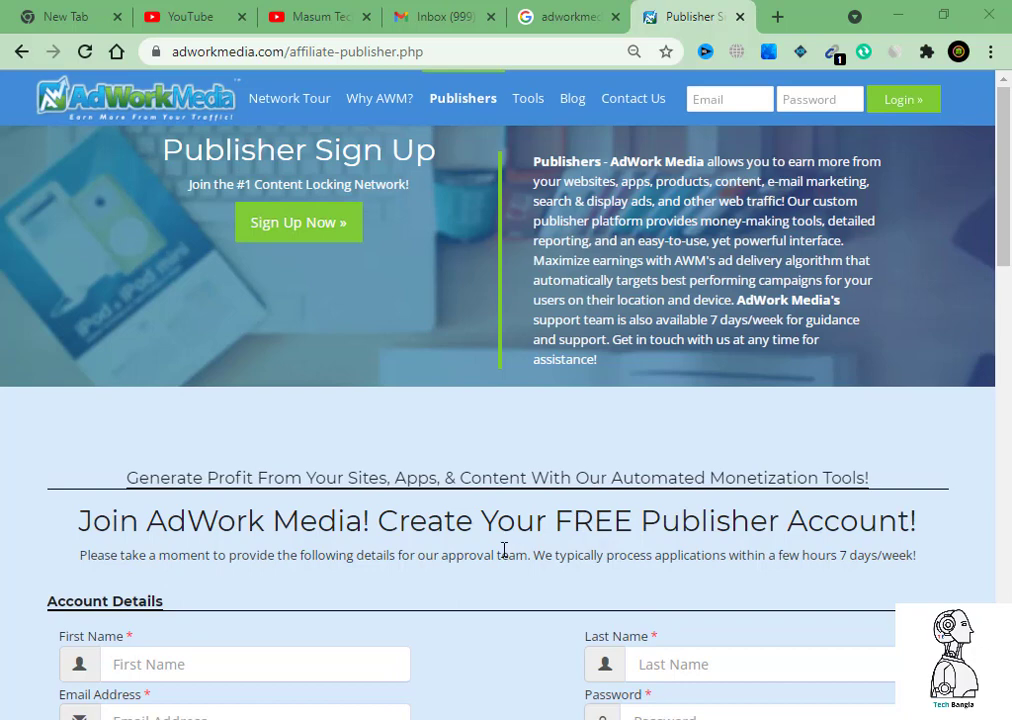
{"action": "scroll", "coordinate": [505, 550], "scroll_direction": "down", "scroll_amount": 5}
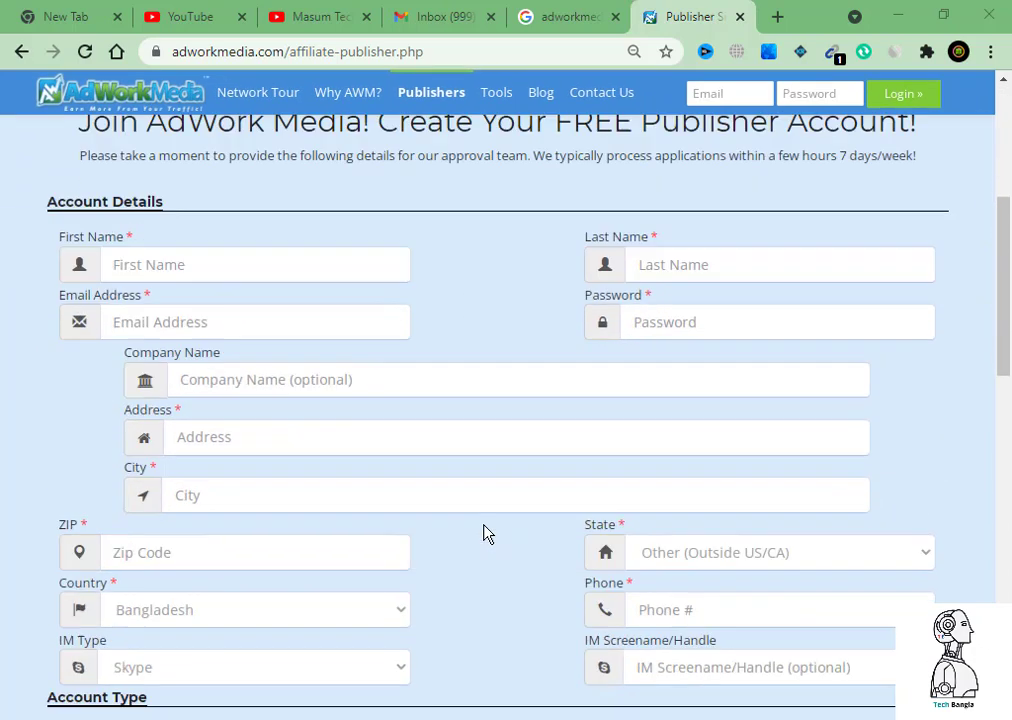
{"action": "scroll", "coordinate": [497, 553], "scroll_direction": "down", "scroll_amount": 2}
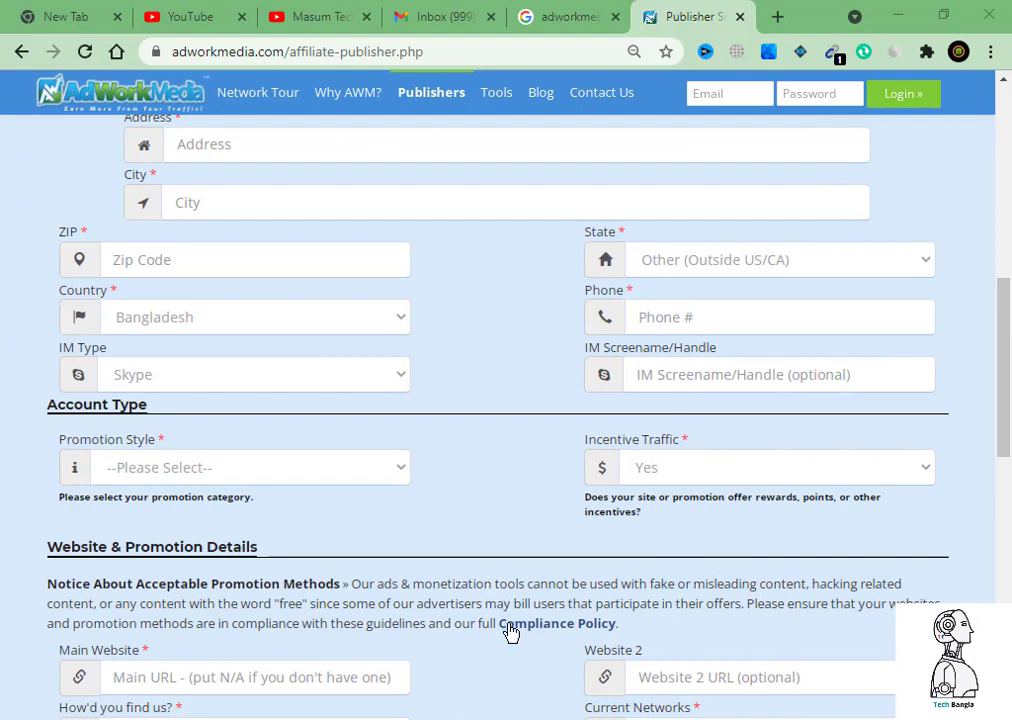
{"action": "scroll", "coordinate": [492, 543], "scroll_direction": "up", "scroll_amount": 4}
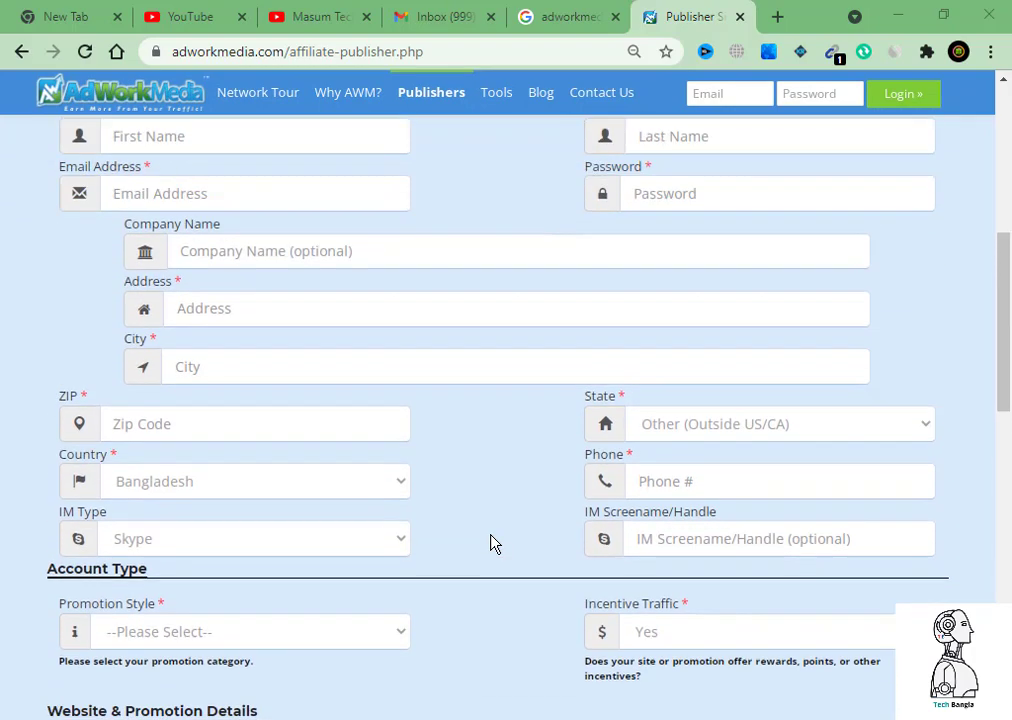
{"action": "scroll", "coordinate": [490, 543], "scroll_direction": "up", "scroll_amount": 3}
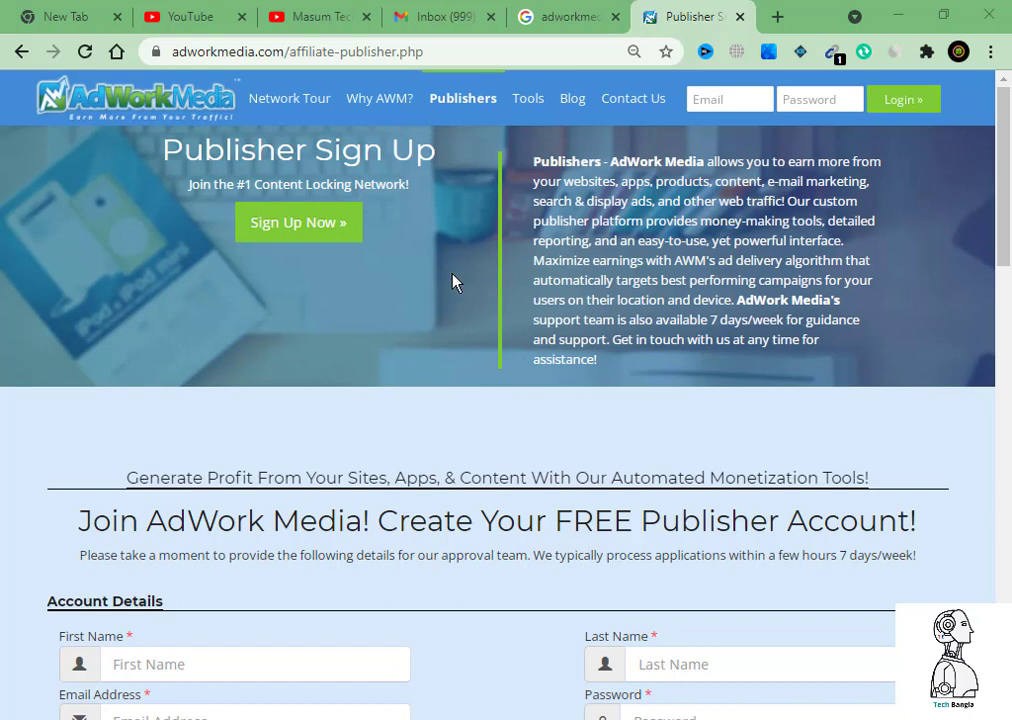
{"action": "scroll", "coordinate": [433, 285], "scroll_direction": "down", "scroll_amount": 8}
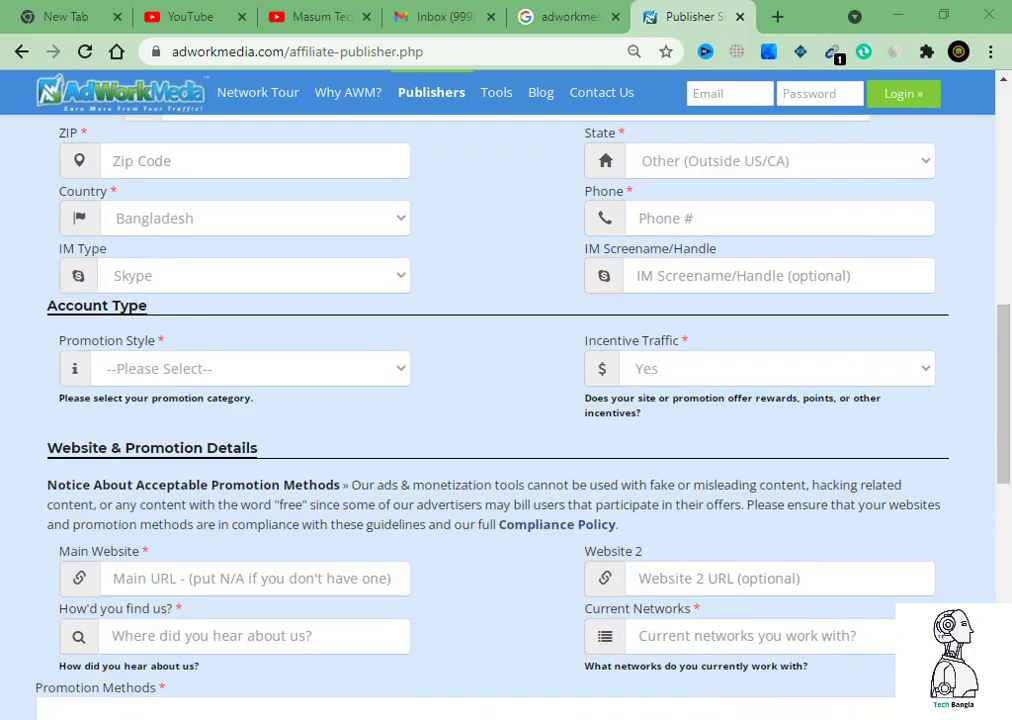
{"action": "left_click", "coordinate": [795, 698]}
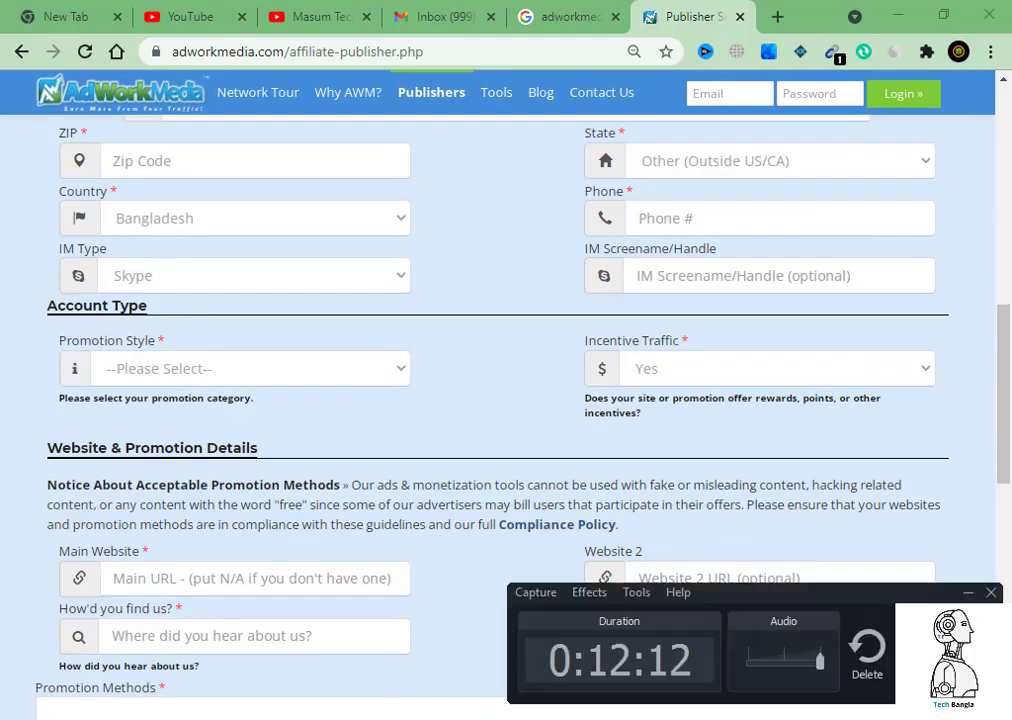